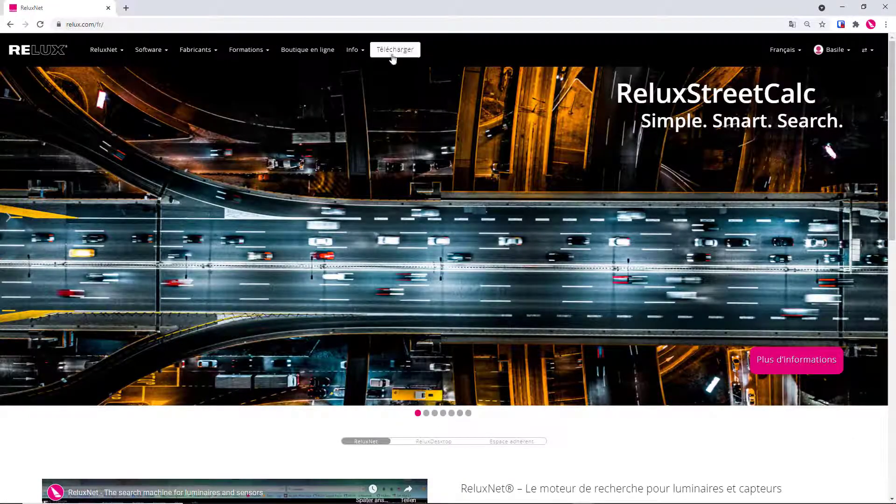
# Open the download page of the Relux website.
pyautogui.click(393, 52)
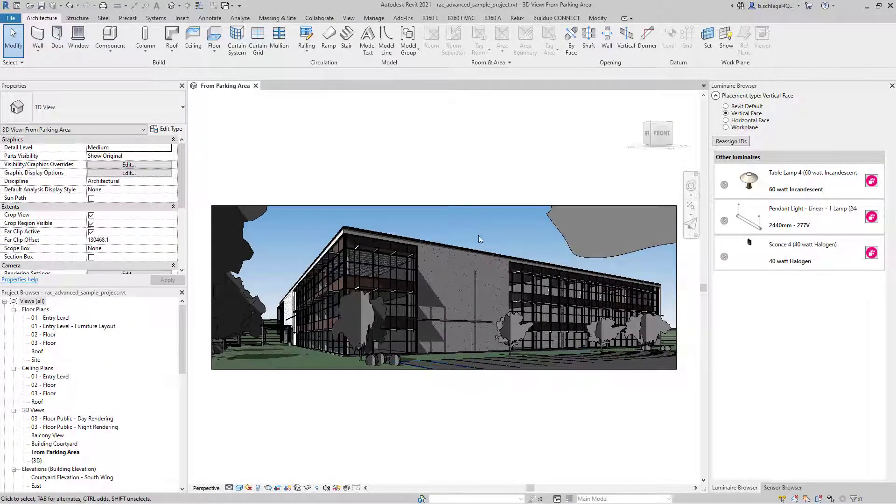
# Switch to Revit, show the Relux tools and open the 01 - Entry Level floor plan.
pyautogui.click(517, 19)
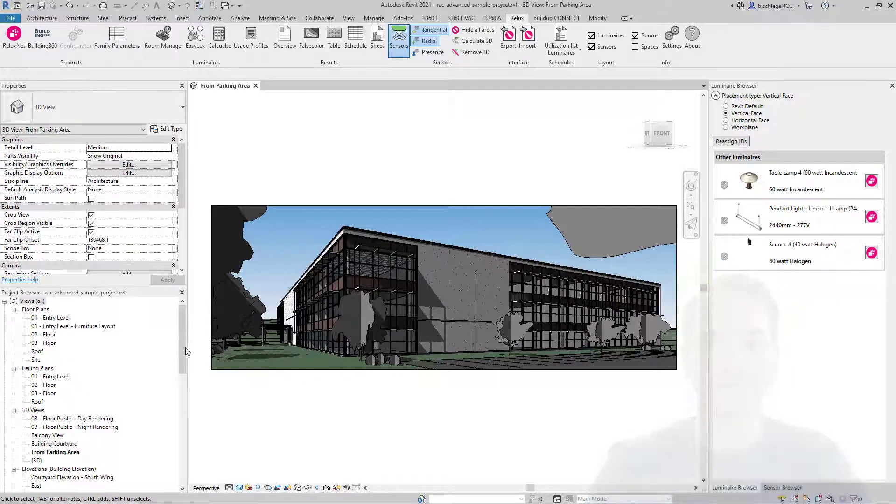
pyautogui.click(64, 319)
pyautogui.doubleClick(64, 319)
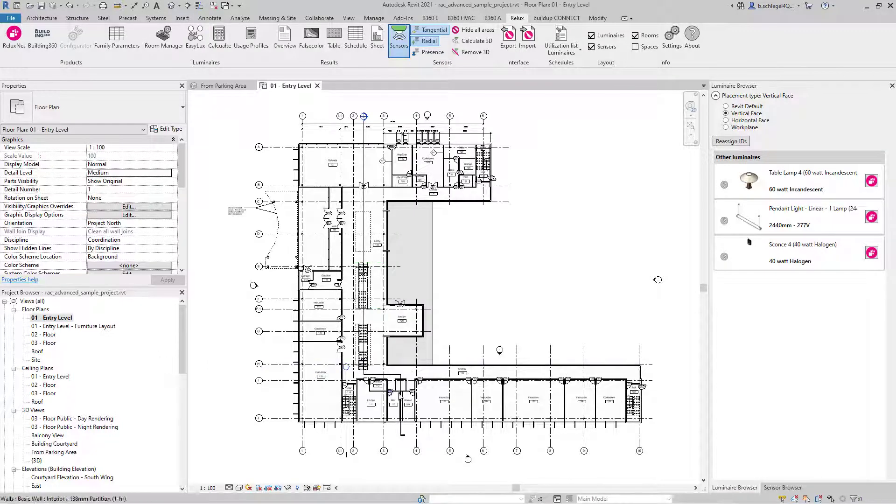
# Assign the EN 12464-1 (8.2011) usage profile 5.1.1 Circulation areas and corridors to Corridor 107.
pyautogui.moveTo(505, 407); pyautogui.dragTo(426, 336, button='middle')
pyautogui.scroll(3, 452, 378)
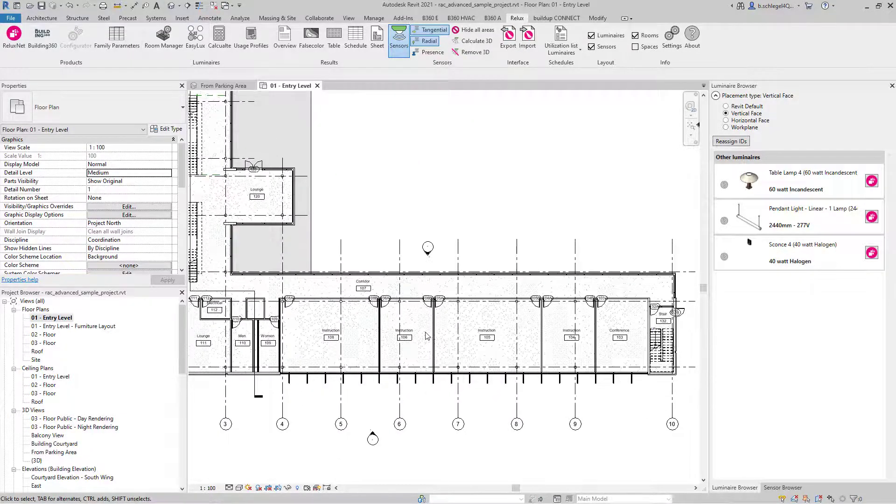
pyautogui.moveTo(215, 259); pyautogui.dragTo(684, 336)
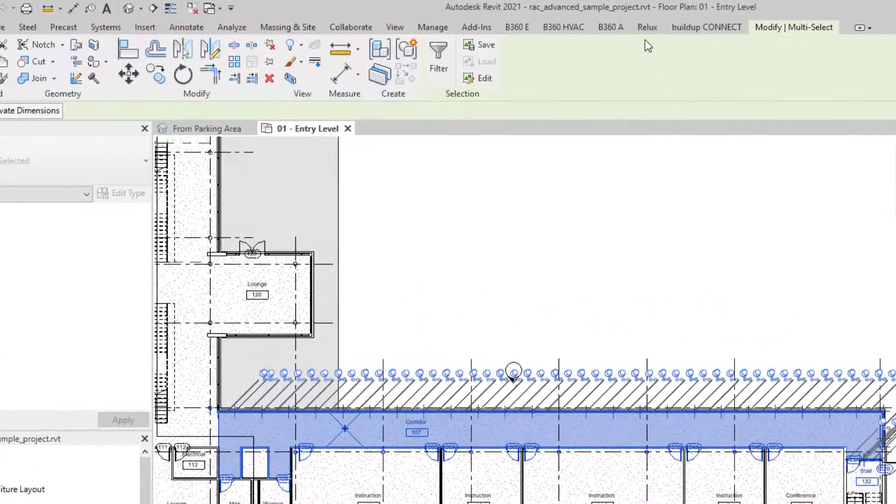
pyautogui.click(646, 28)
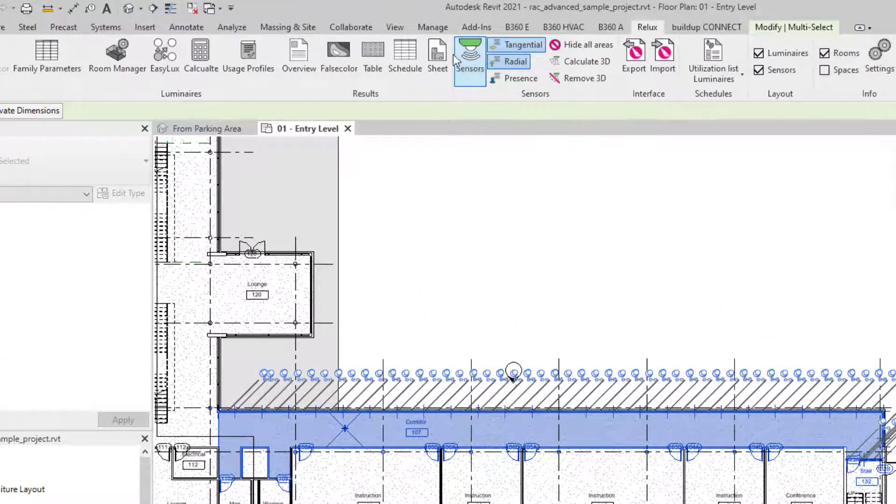
pyautogui.click(250, 74)
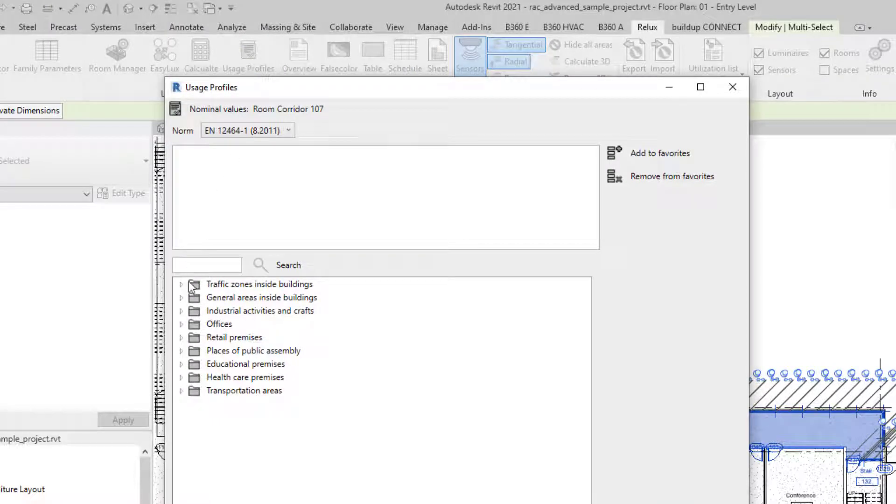
pyautogui.click(181, 284)
pyautogui.click(194, 298)
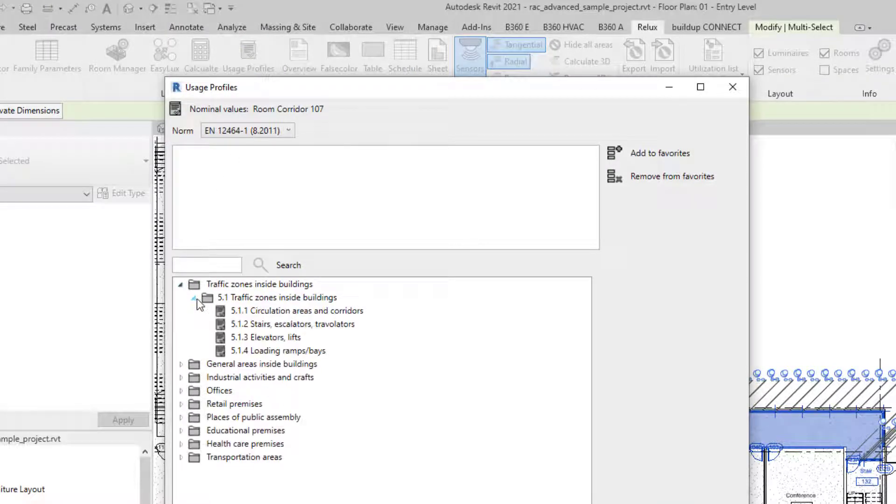
pyautogui.click(263, 312)
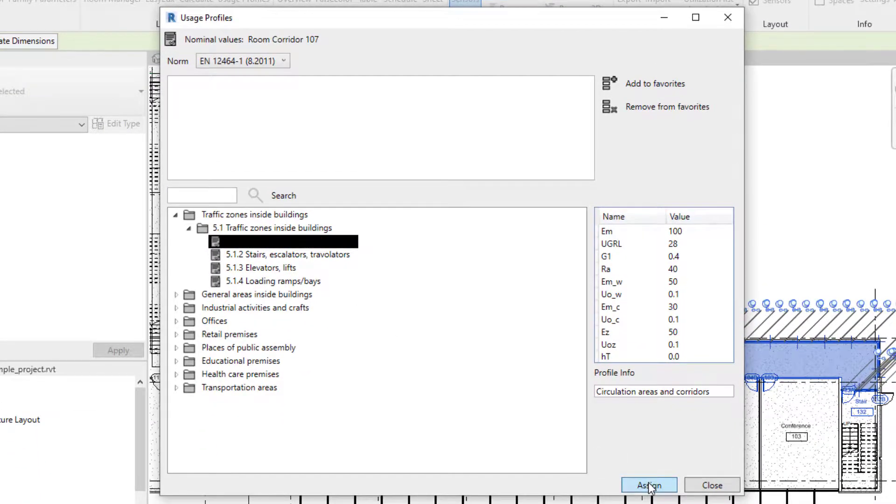
pyautogui.click(648, 484)
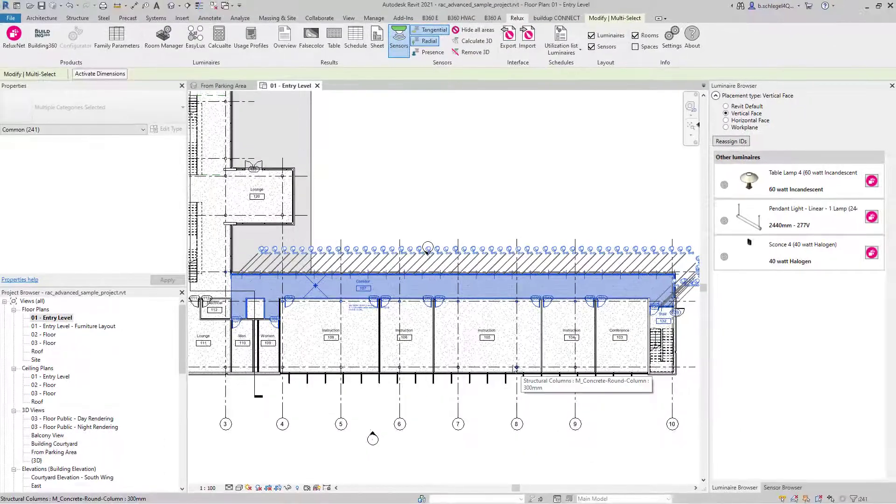
# Examine the nominal-value note of the usage profile assigned to Corridor 107.
pyautogui.scroll(4, 353, 315)
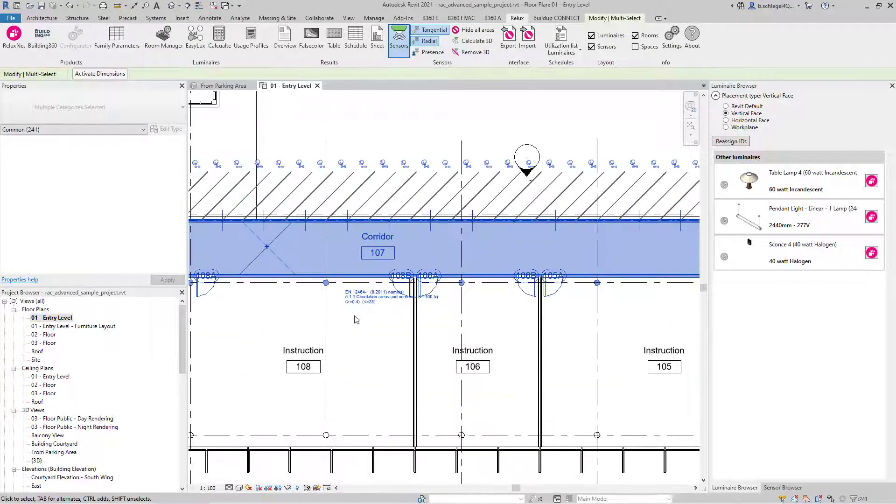
pyautogui.scroll(5, 356, 319)
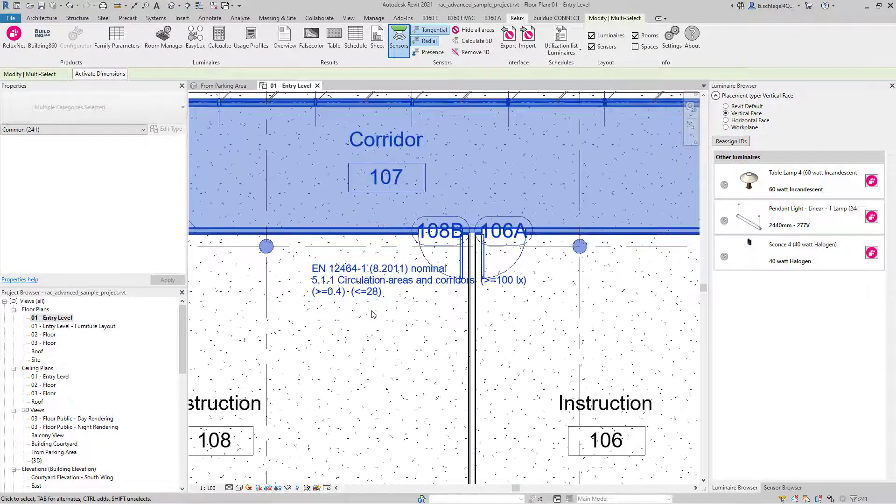
pyautogui.scroll(-7, 373, 314)
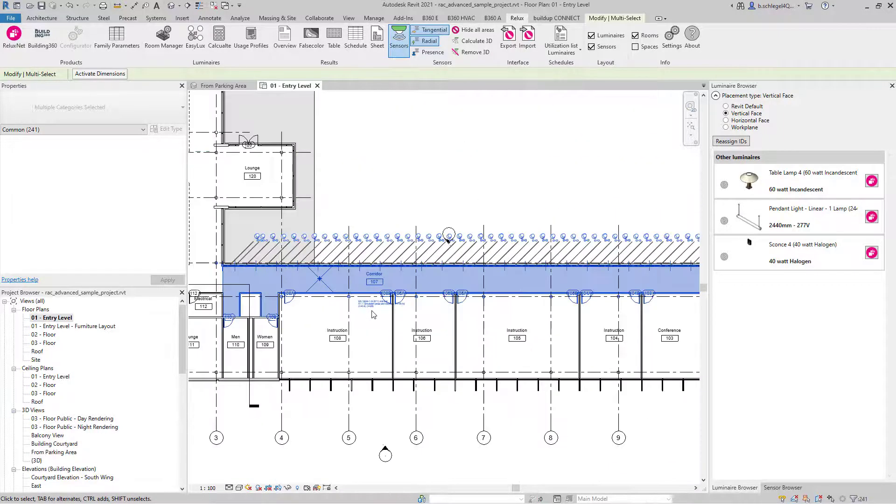
pyautogui.scroll(-2, 373, 314)
pyautogui.moveTo(402, 326); pyautogui.dragTo(373, 305, button='middle')
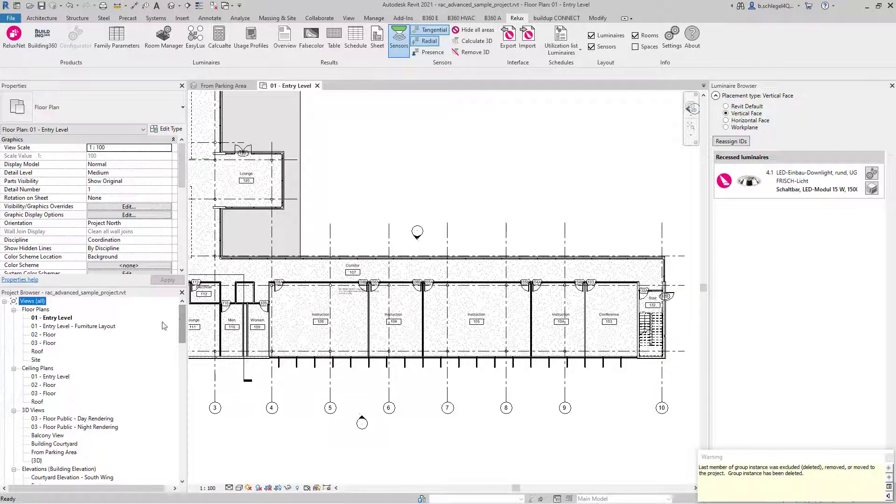
# In the 01 - Entry Level ceiling plan, place seven LED-Einbau-Downlight luminaires in a row along the corridor ceiling using Horizontal Face placement.
pyautogui.doubleClick(56, 377)
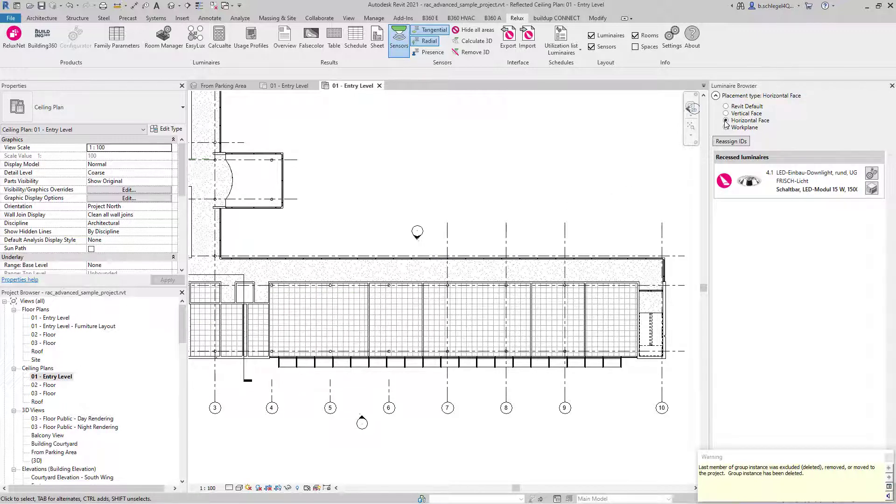
pyautogui.click(749, 183)
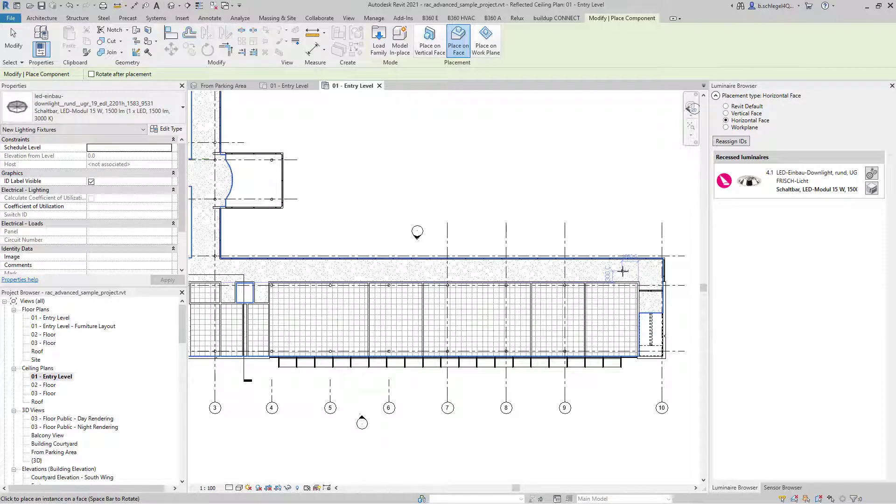
pyautogui.click(622, 270)
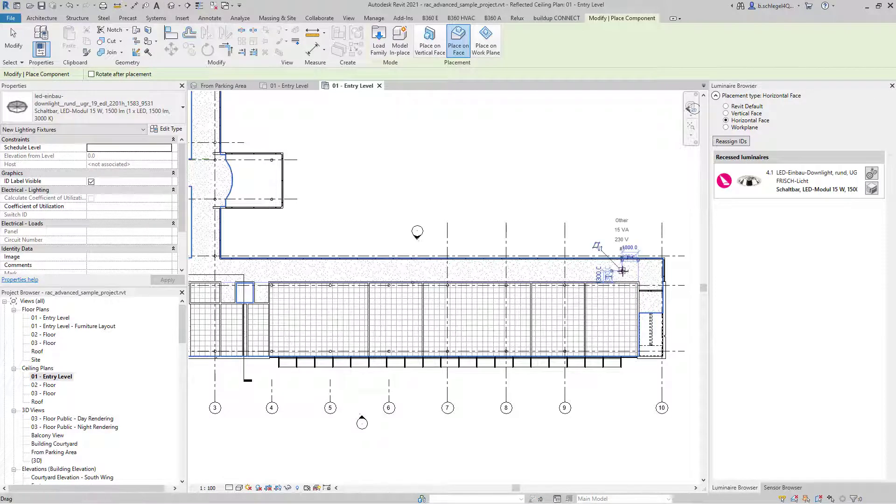
pyautogui.click(557, 269)
pyautogui.click(494, 270)
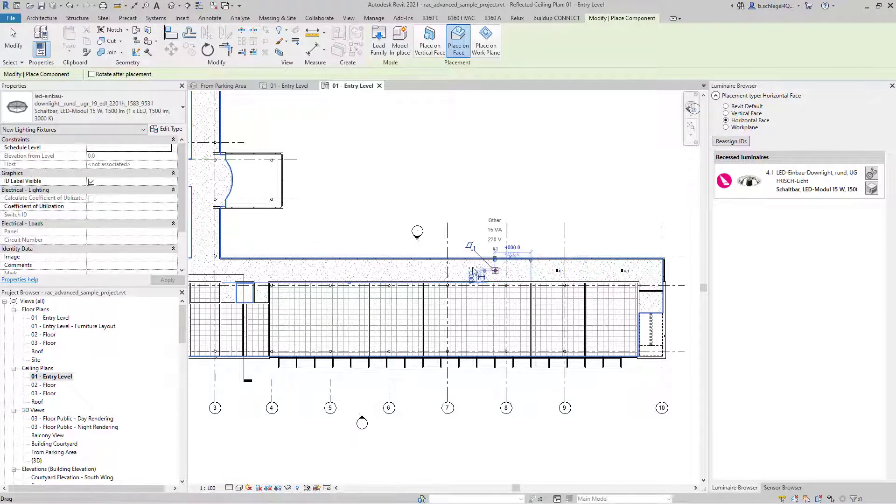
pyautogui.click(439, 271)
pyautogui.click(376, 271)
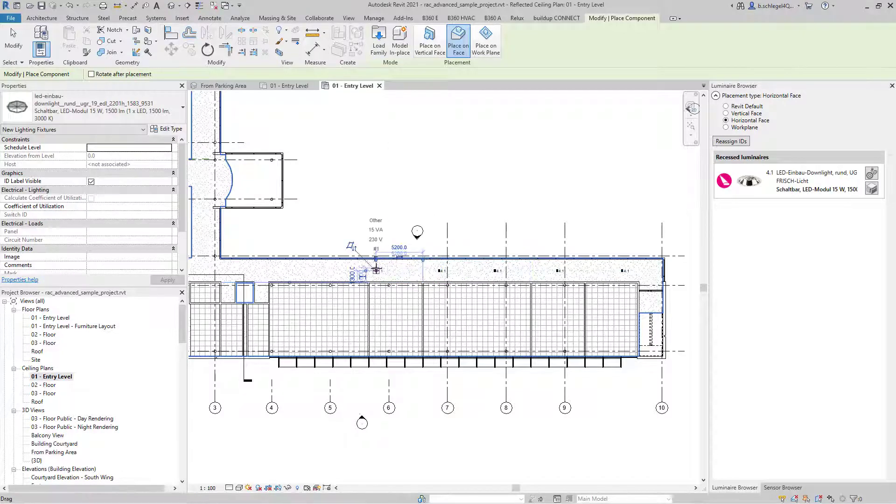
pyautogui.click(317, 270)
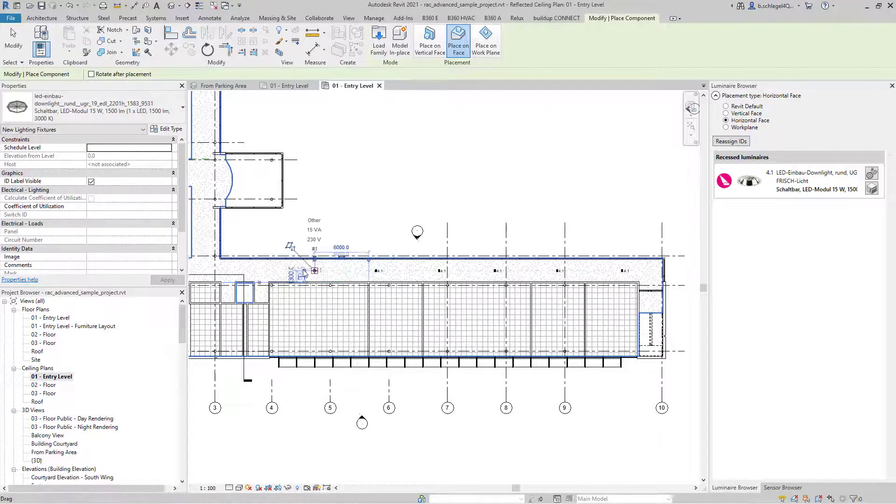
pyautogui.click(248, 270)
pyautogui.press('Escape')
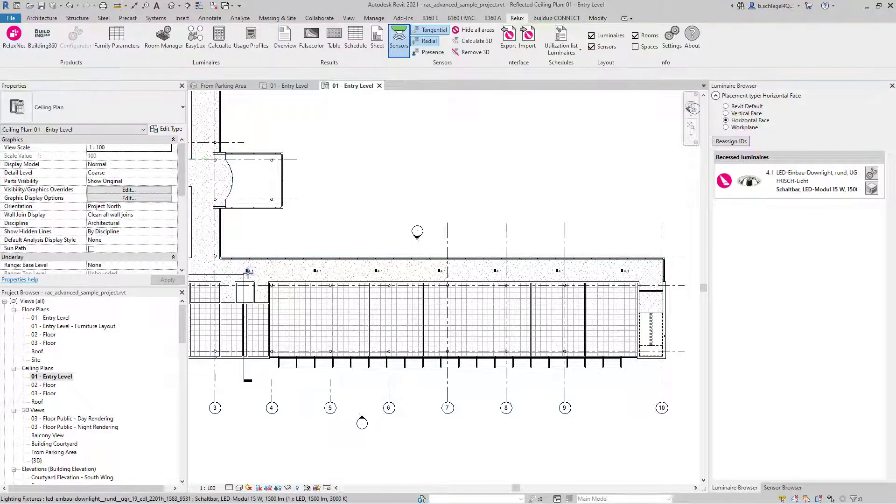
# Run the Relux lighting calculation for the corridor with its seven downlights.
pyautogui.moveTo(201, 243); pyautogui.dragTo(675, 323)
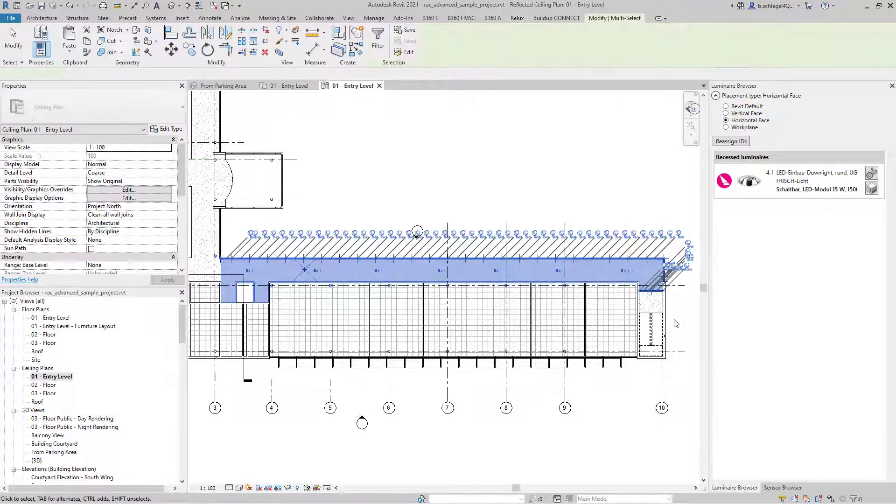
pyautogui.click(517, 19)
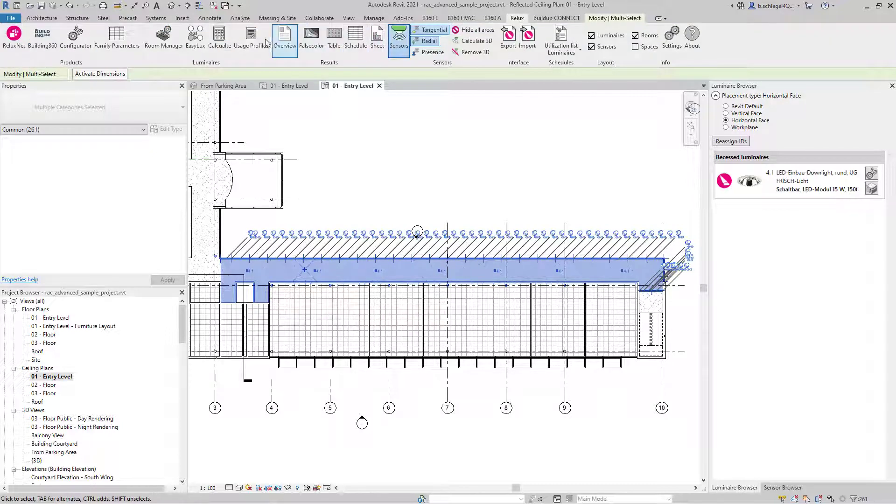
pyautogui.click(218, 46)
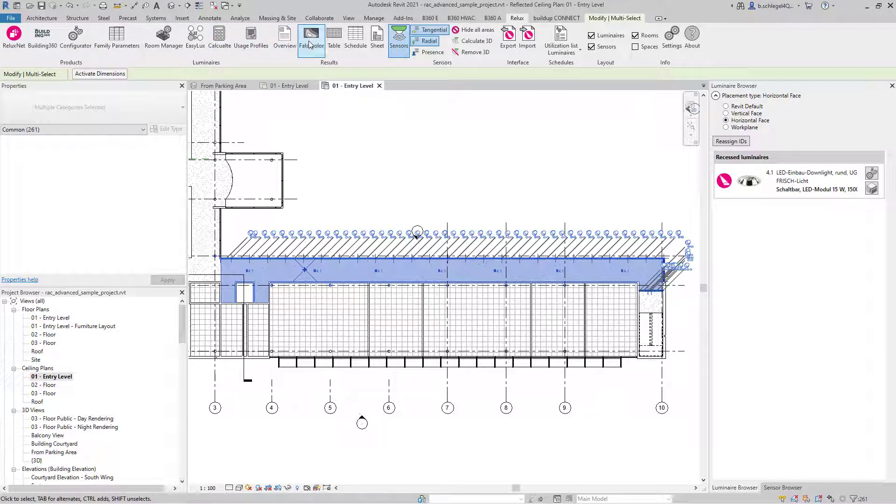
# Display the corridor's falsecolor result in the ceiling plan and move its colour legend into the empty area above the corridor.
pyautogui.click(310, 45)
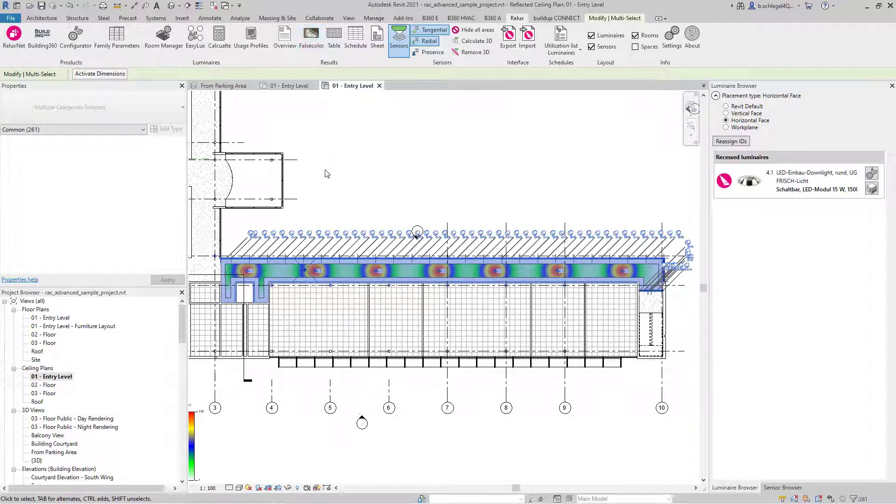
pyautogui.click(237, 428)
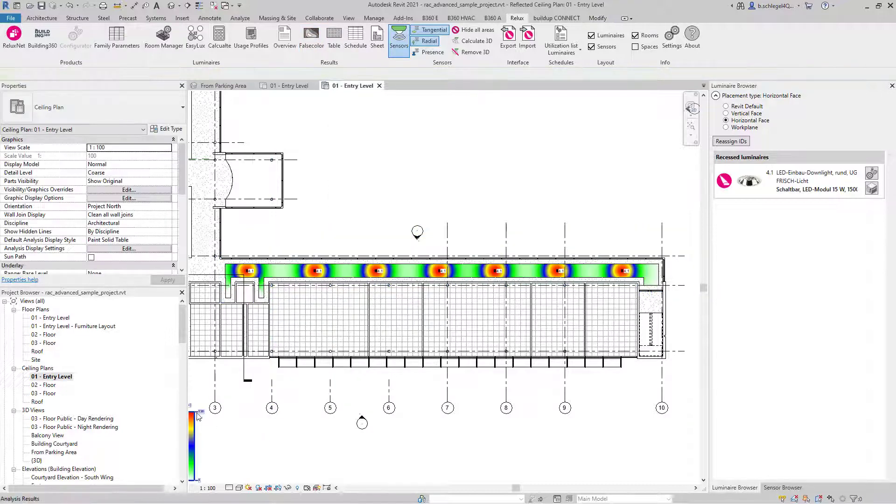
pyautogui.moveTo(197, 415); pyautogui.dragTo(409, 167)
pyautogui.click(474, 182)
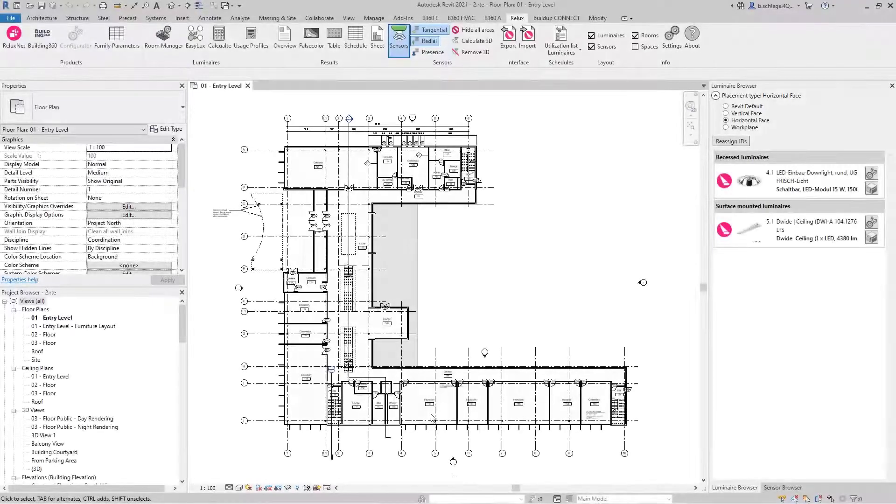
# Assign the EN 12464-1 (8.2011) usage profile 5.26.2 Writing, typing, reading, data processing to room Instruction 108.
pyautogui.scroll(8, 430, 412)
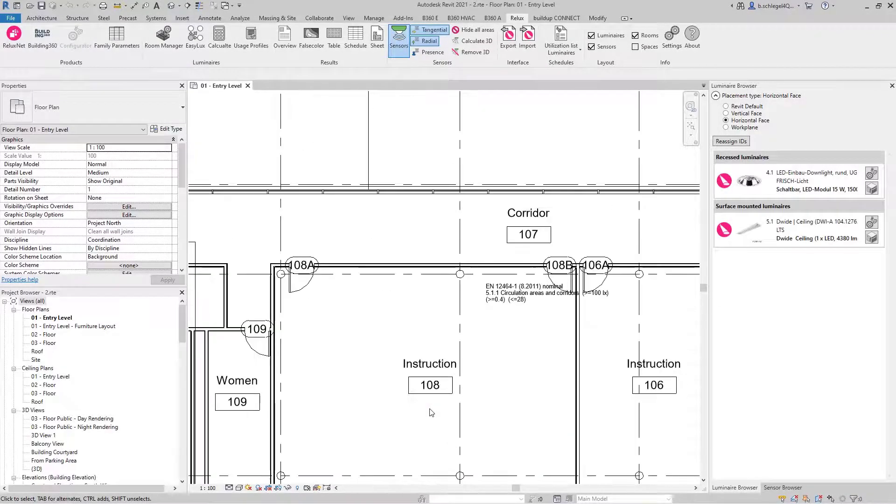
pyautogui.moveTo(431, 412); pyautogui.dragTo(442, 329, button='middle')
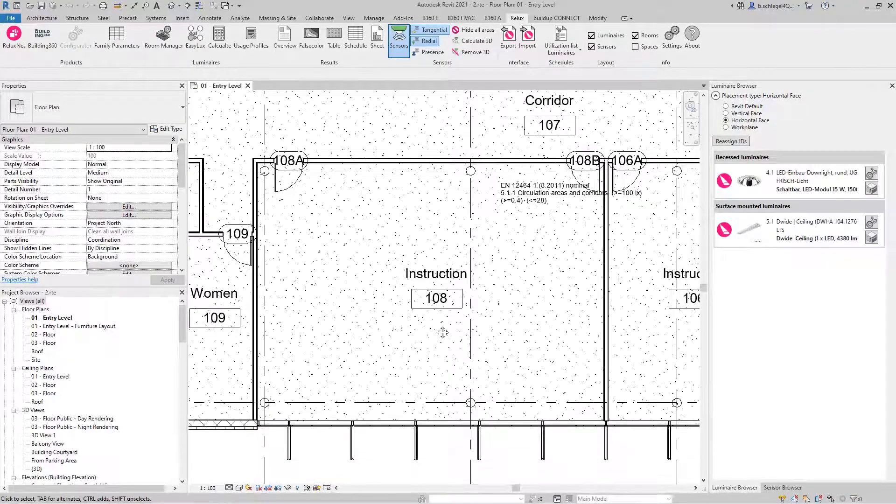
pyautogui.moveTo(238, 136); pyautogui.dragTo(620, 482)
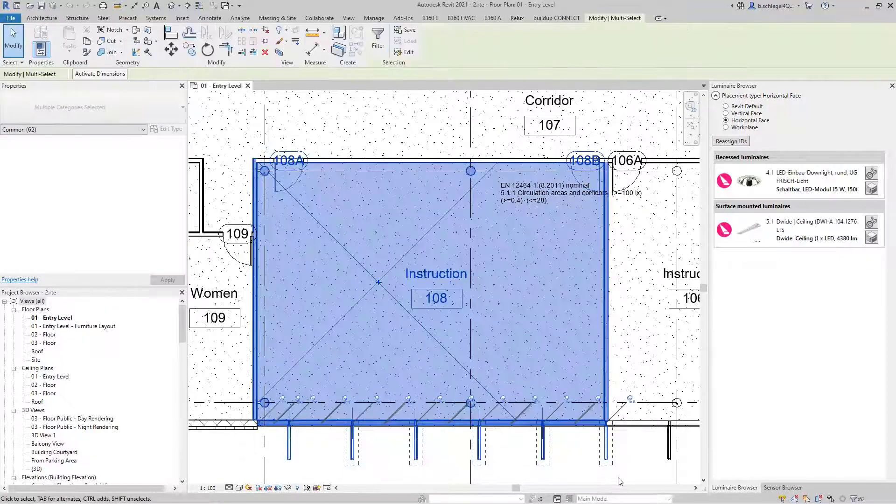
pyautogui.click(516, 19)
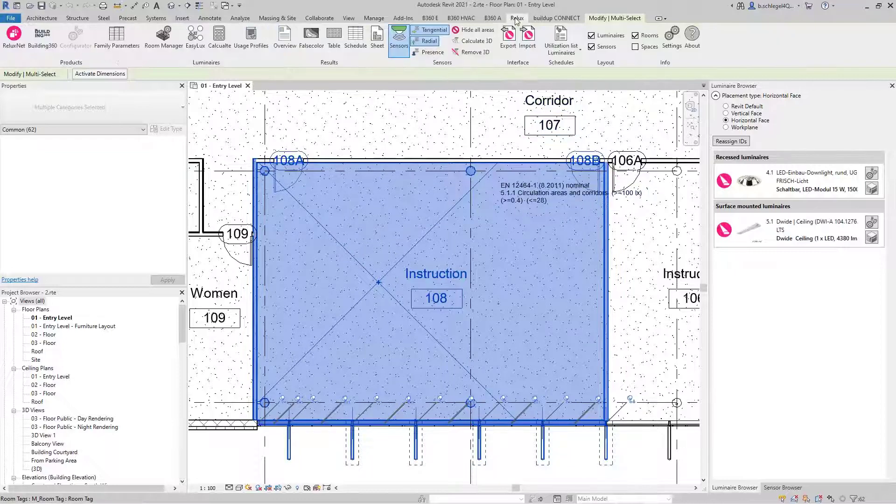
pyautogui.click(249, 48)
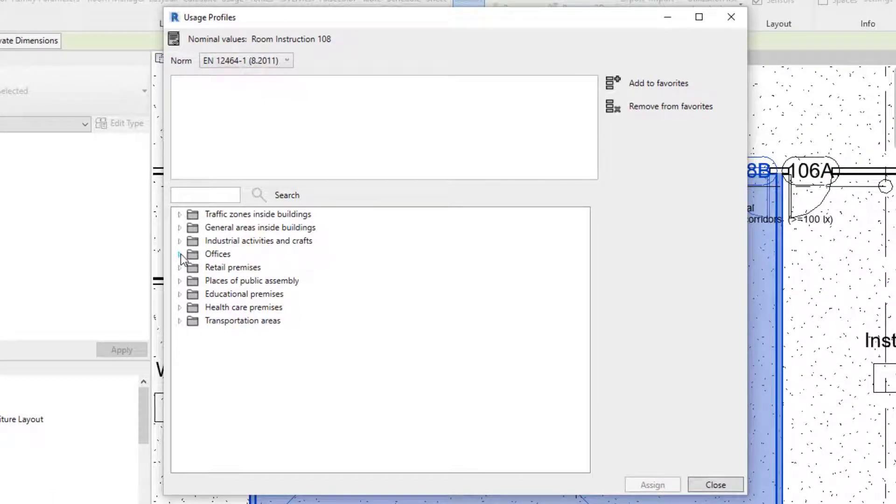
pyautogui.click(180, 254)
pyautogui.click(192, 267)
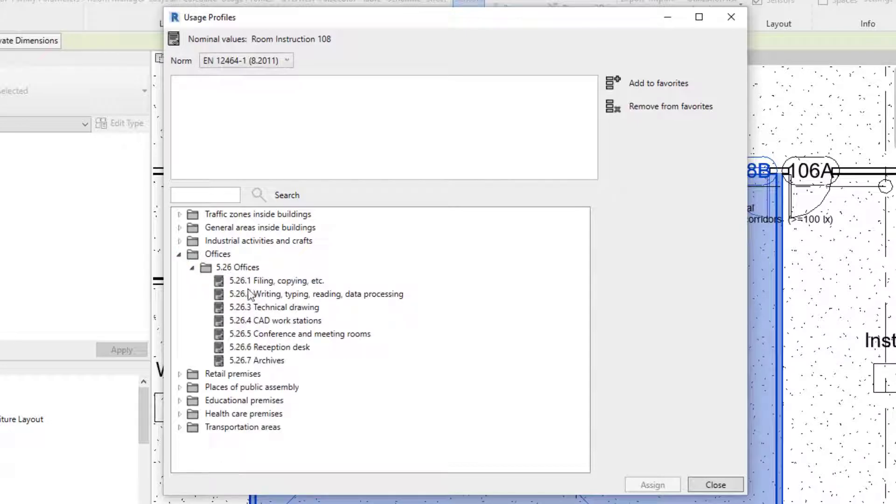
pyautogui.click(264, 295)
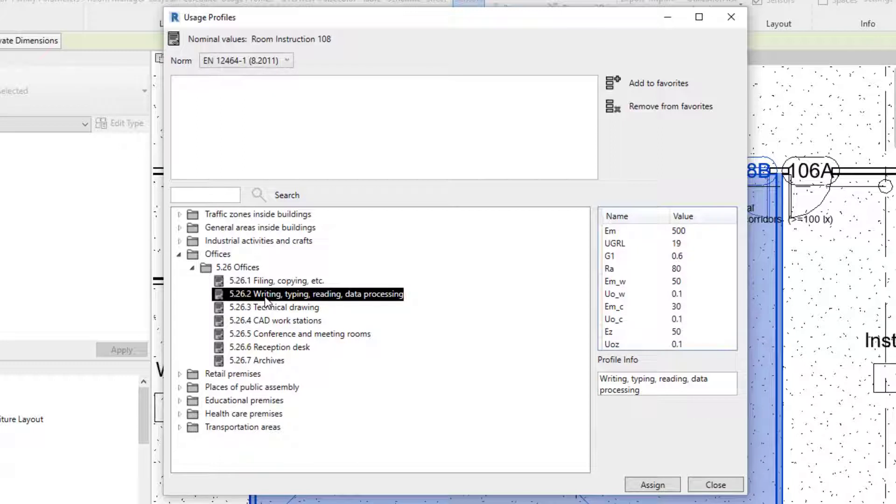
pyautogui.click(654, 485)
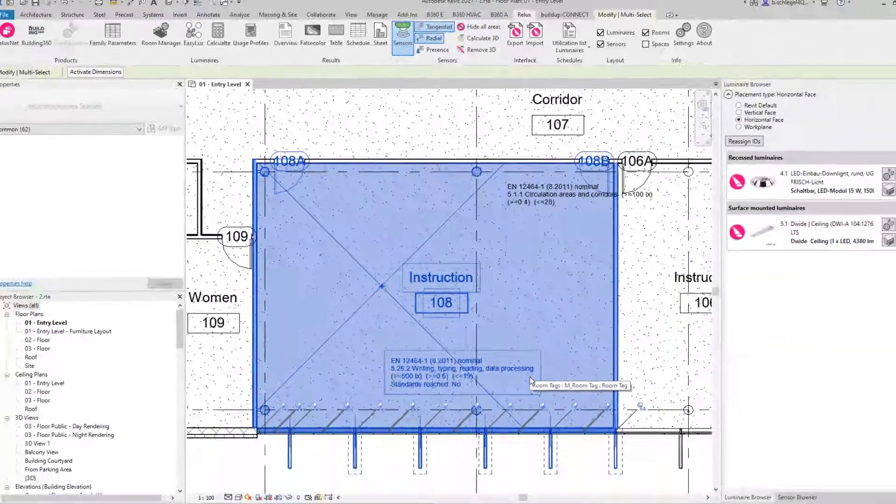
# Filter the ReluxNet luminaire catalogue by the direct beam, wide LDC type and the Interior > Office application.
pyautogui.click(520, 451)
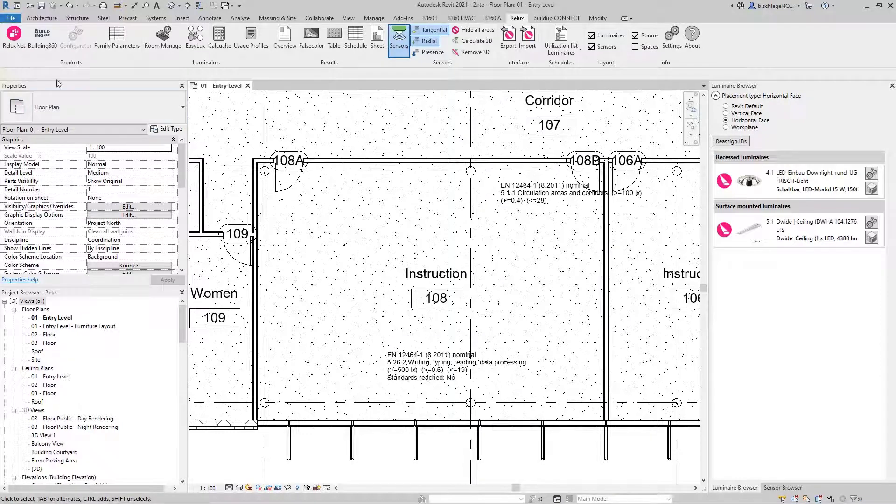
pyautogui.click(14, 41)
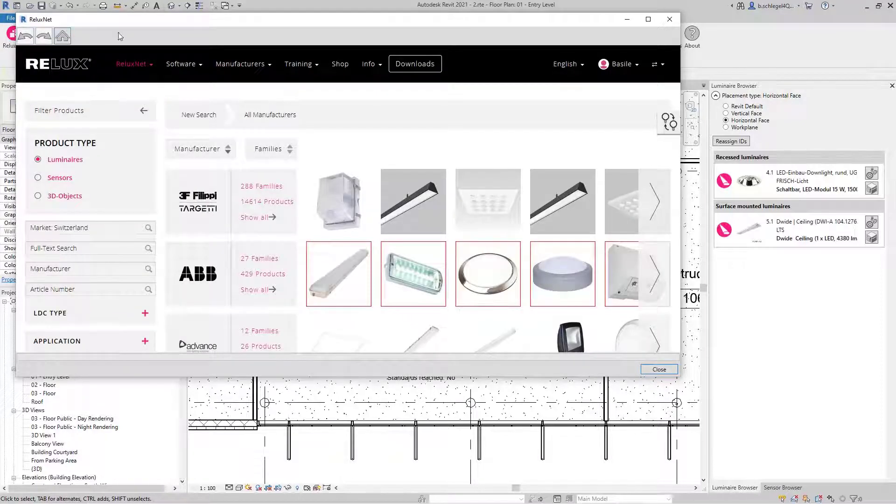
pyautogui.click(648, 19)
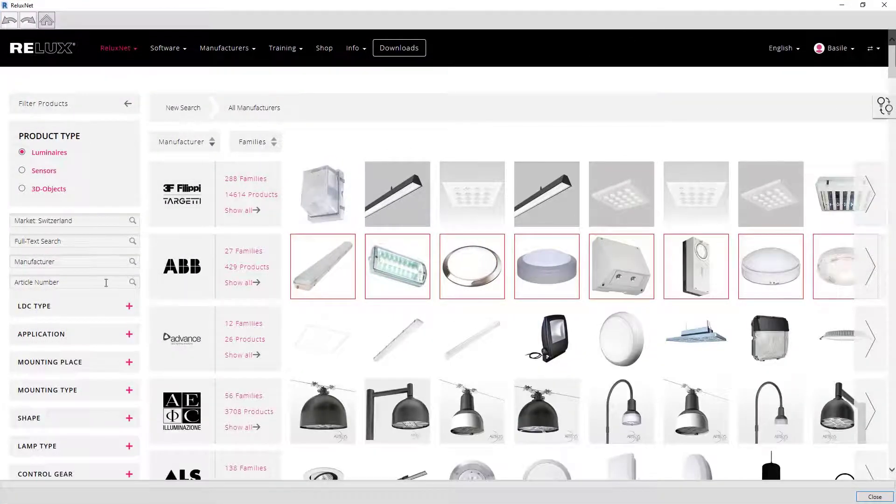
pyautogui.click(66, 306)
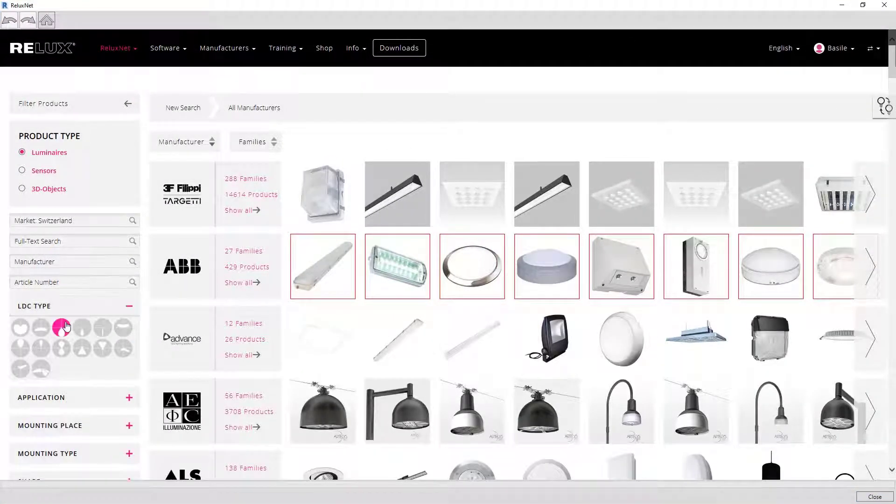
pyautogui.click(66, 326)
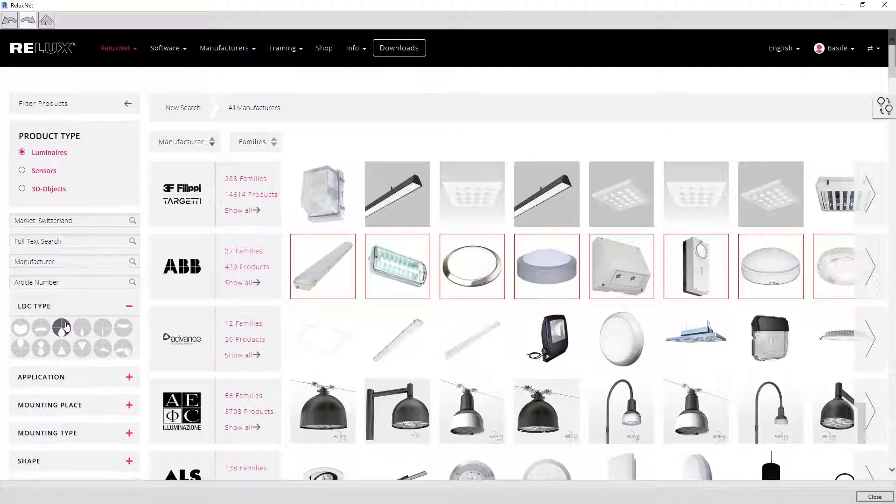
pyautogui.click(65, 378)
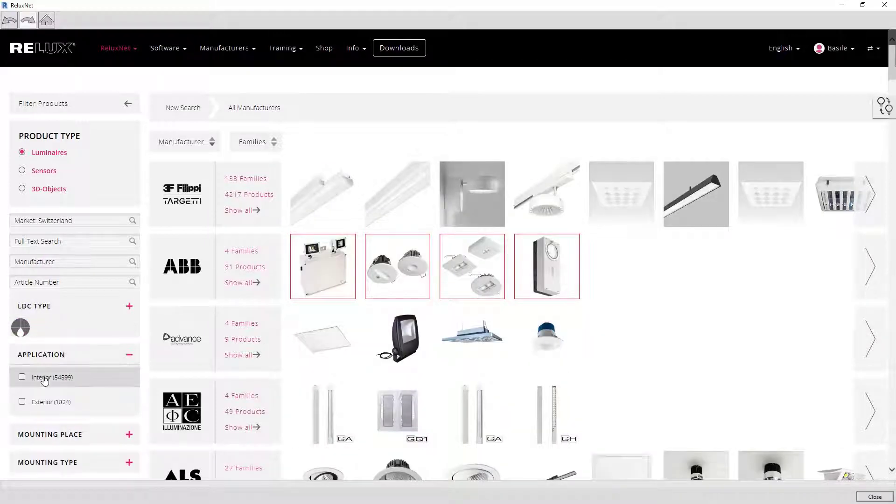
pyautogui.click(22, 376)
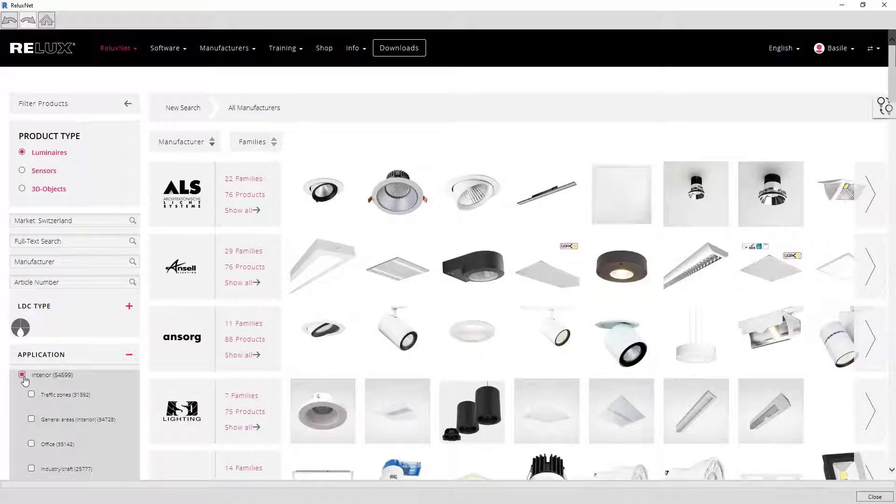
pyautogui.click(31, 439)
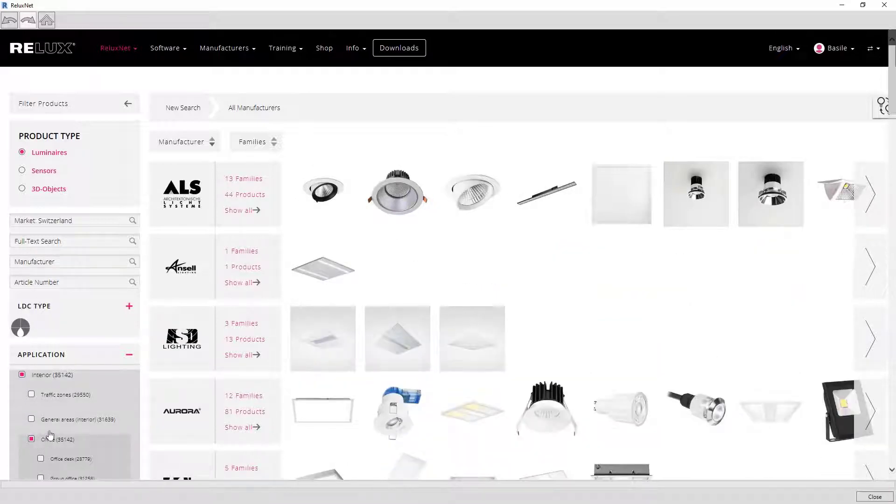
# Load the Ansell COMMERCIAL - Pluto LED luminaire, article APLULED, from ReluxNet into the Revit project and close the catalogue.
pyautogui.click(325, 274)
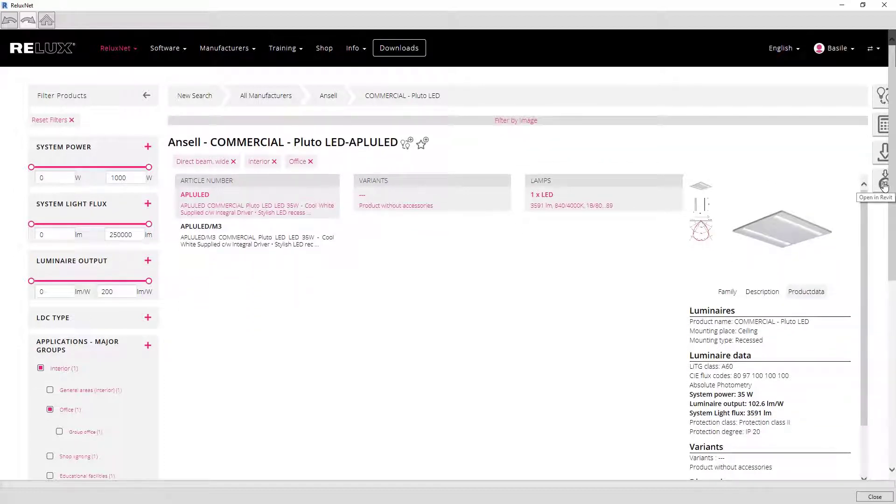
pyautogui.click(884, 186)
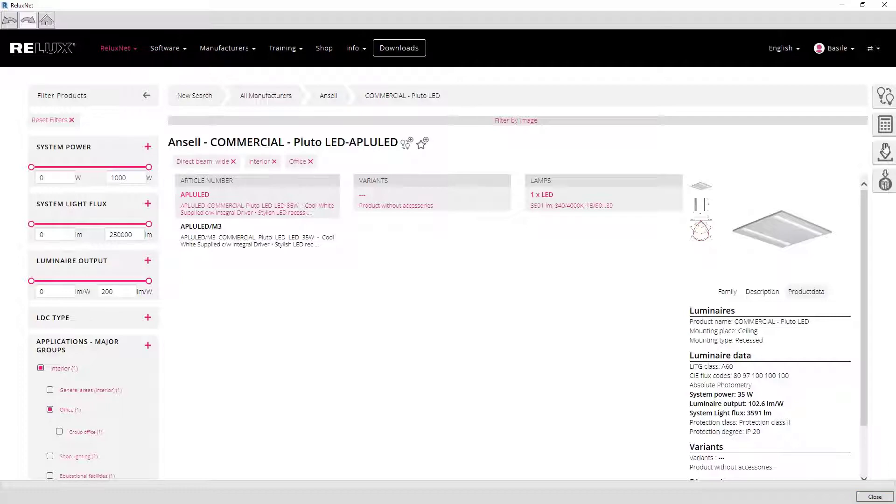
pyautogui.click(888, 6)
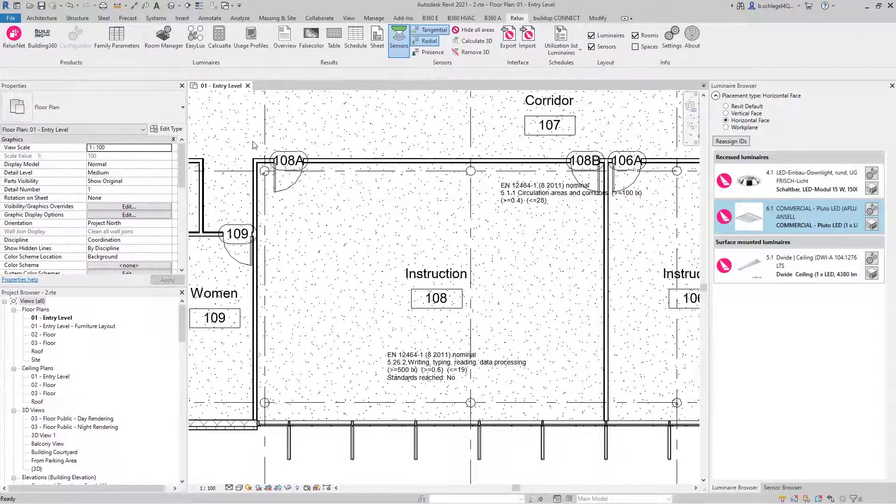
# Start EasyLux for room Instruction 108, choose the COMMERCIAL - Pluto LED luminaire family and show its product image.
pyautogui.moveTo(243, 141); pyautogui.dragTo(660, 474)
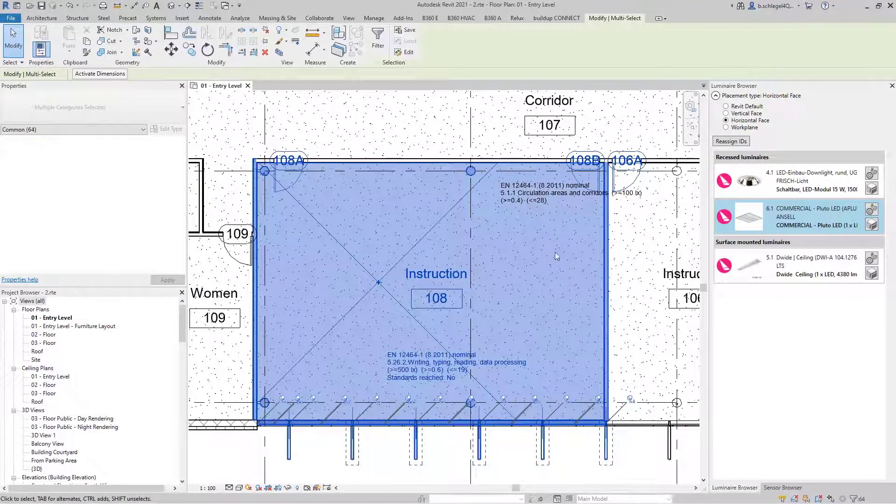
pyautogui.click(517, 19)
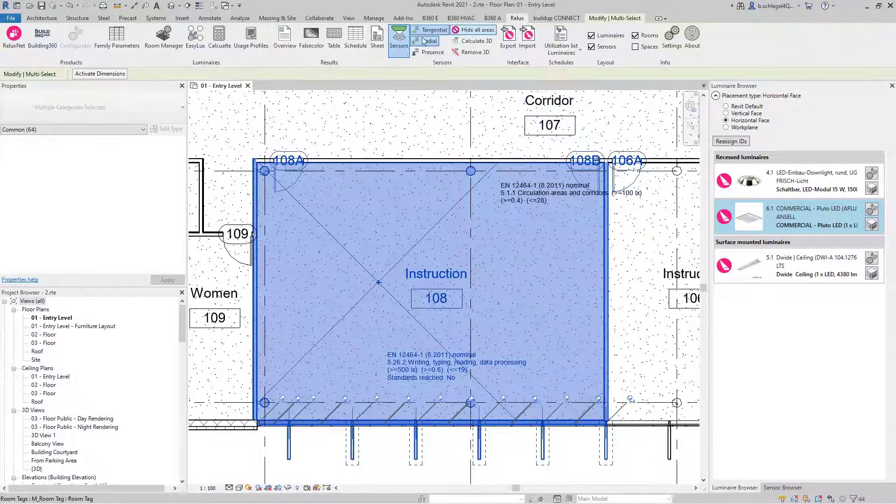
pyautogui.click(196, 42)
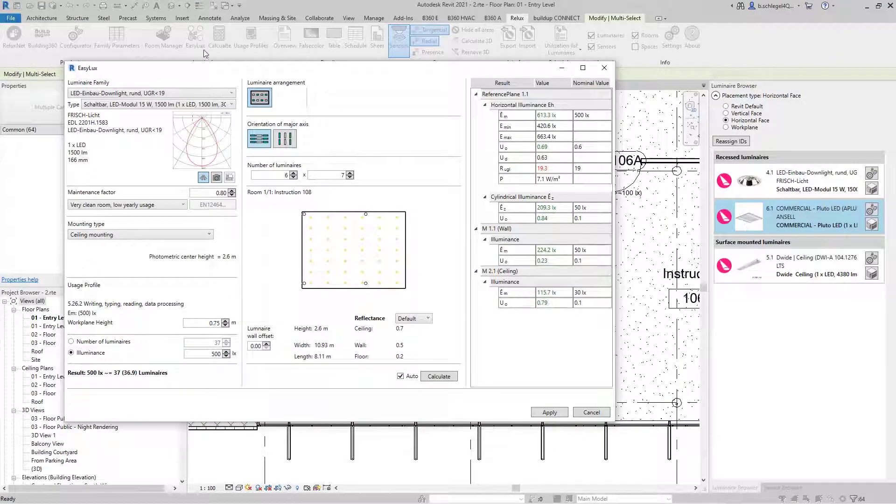
pyautogui.click(231, 94)
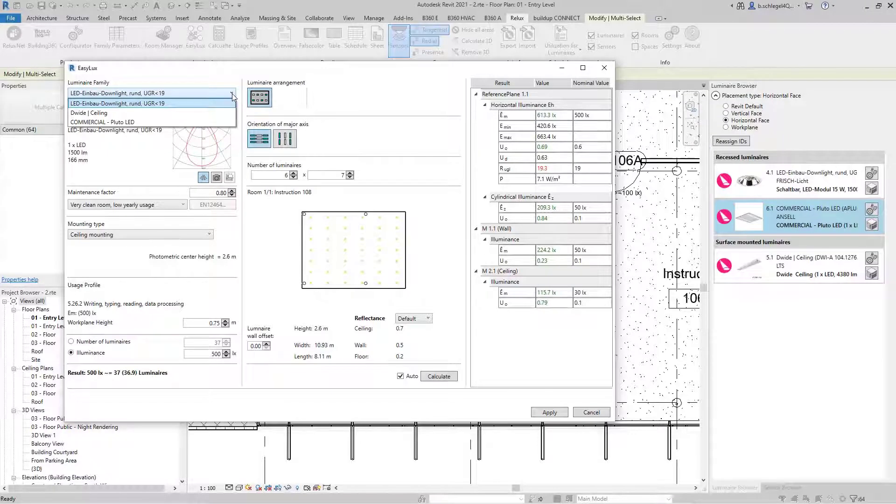
pyautogui.click(223, 122)
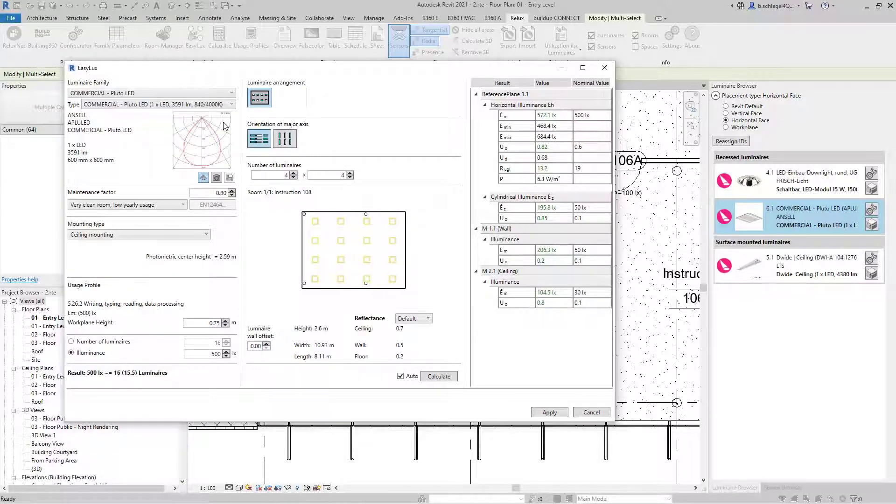
pyautogui.click(216, 178)
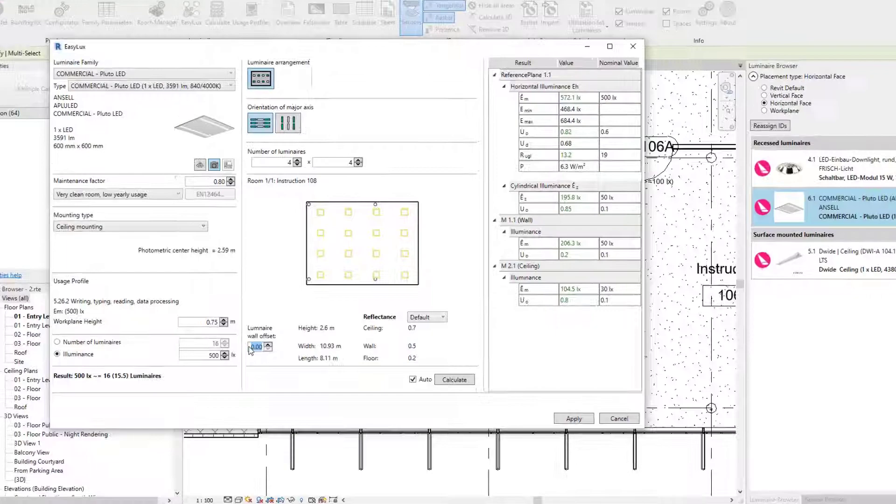
# Set the EasyLux luminaire wall offset to 0.20 and place the 4 x 4 luminaire arrangement in room Instruction 108.
pyautogui.doubleClick(250, 348)
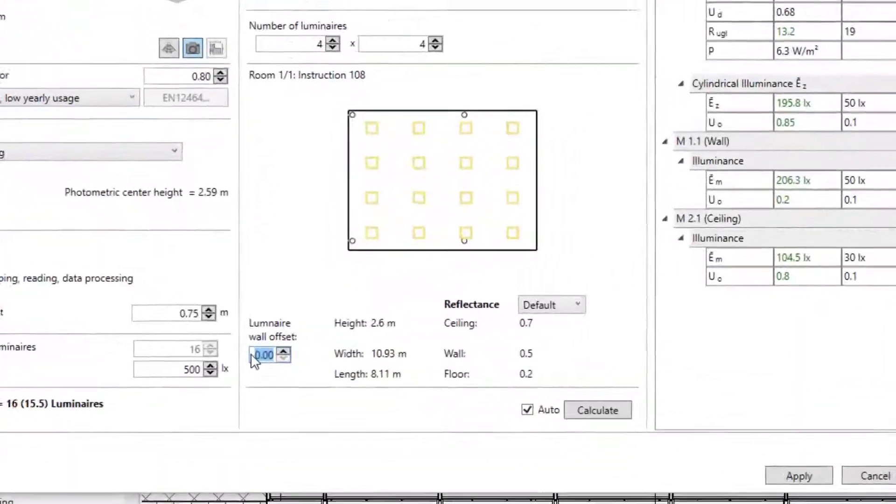
pyautogui.write('0.2')
pyautogui.press('Tab')
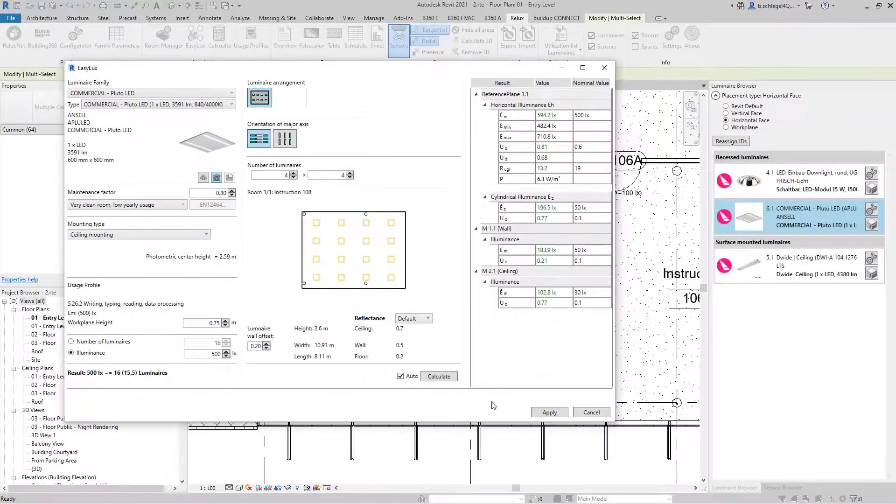
pyautogui.click(549, 412)
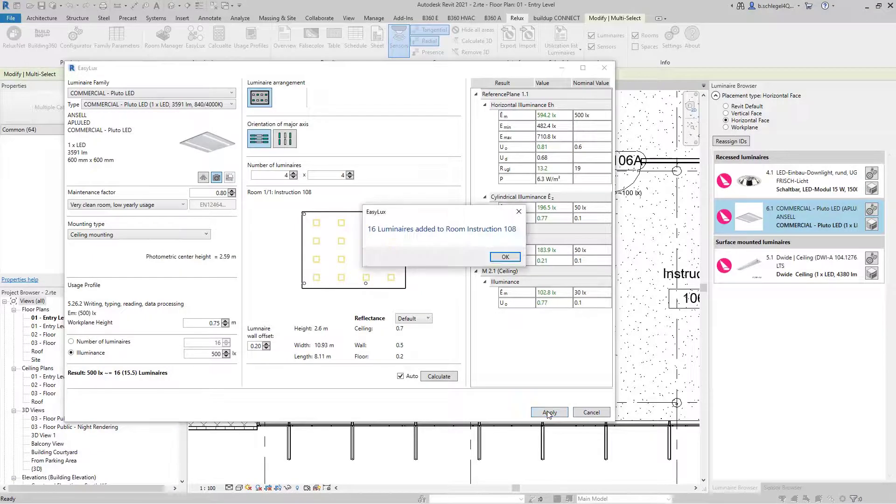
pyautogui.click(505, 257)
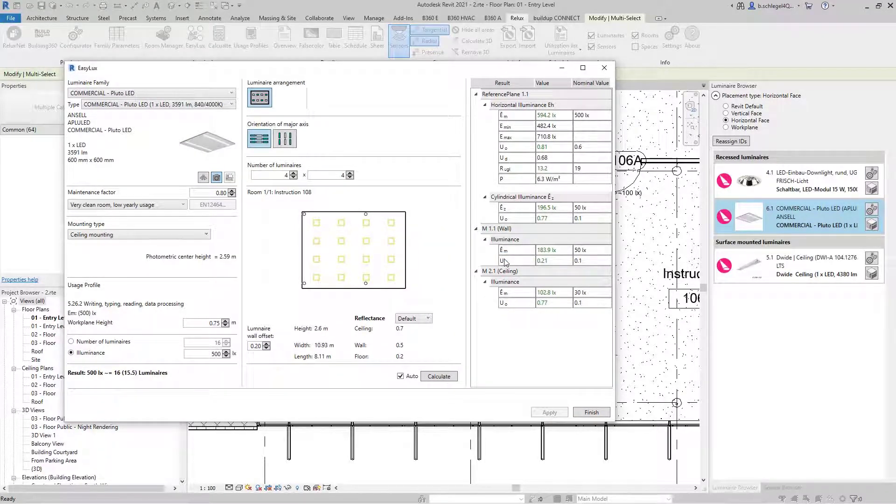
pyautogui.click(591, 414)
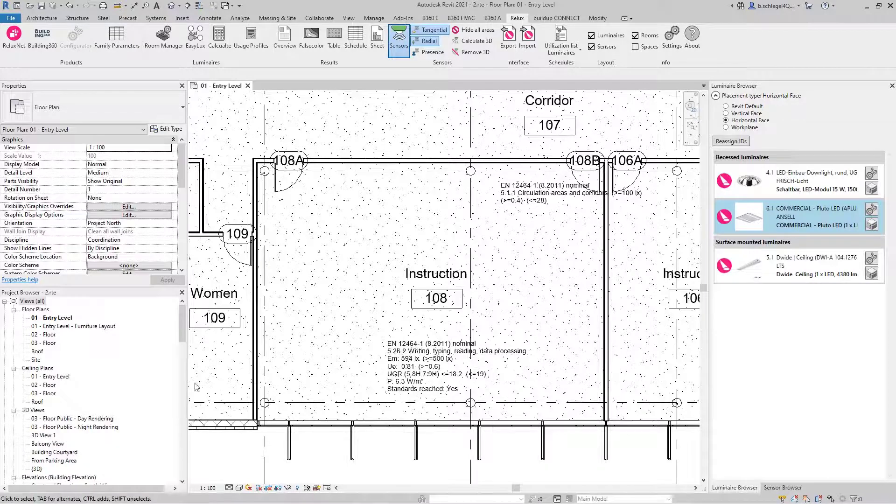
# Open the 01 - Entry Level ceiling plan, filter the Room Manager's rooms by "inst" and select all matching rooms.
pyautogui.click(55, 377)
pyautogui.doubleClick(56, 376)
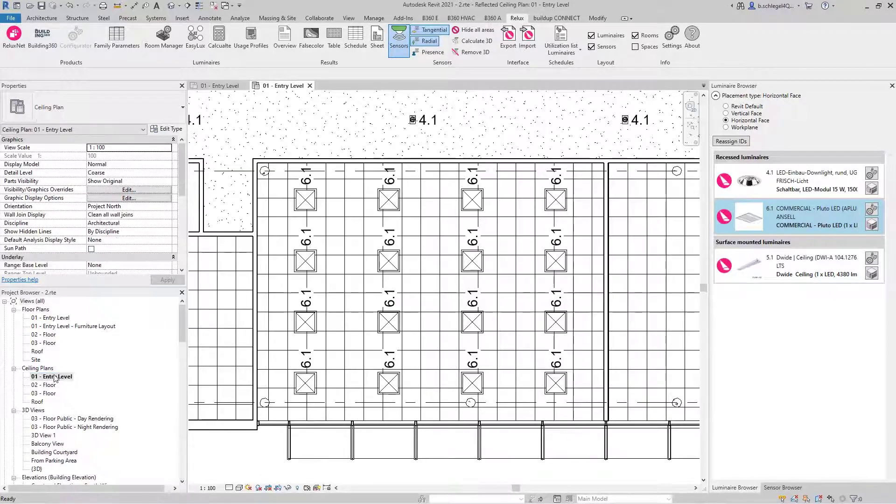
pyautogui.click(161, 45)
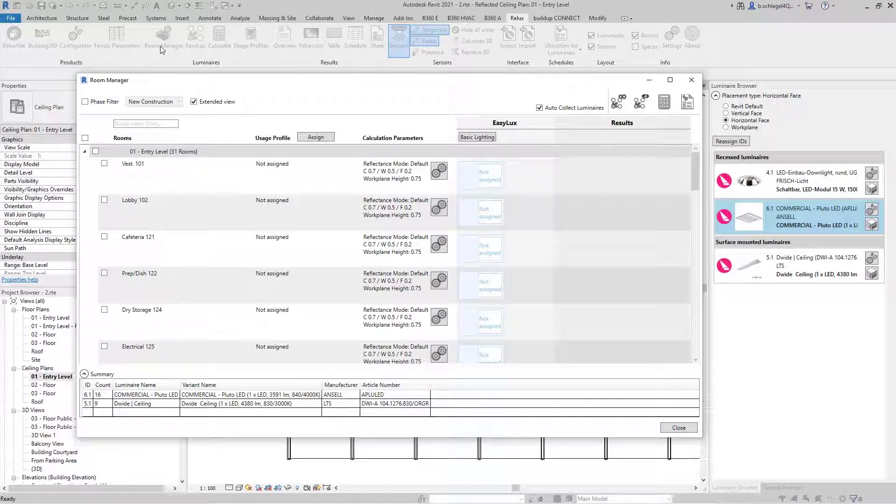
pyautogui.click(145, 123)
pyautogui.write('inst')
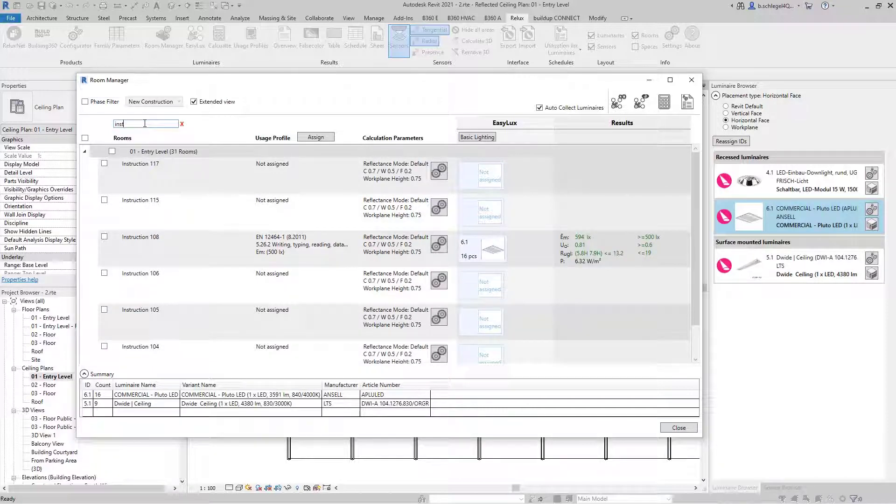
pyautogui.click(112, 151)
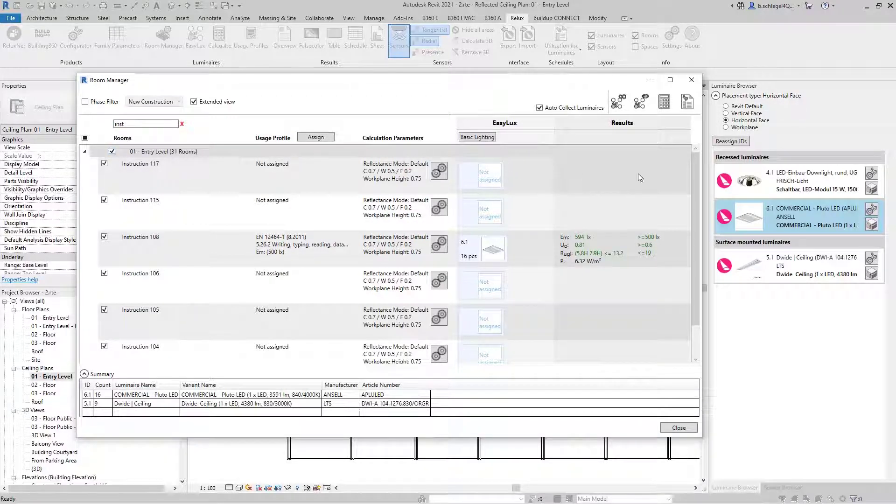
pyautogui.moveTo(693, 175)
pyautogui.mouseDown()
pyautogui.moveTo(699, 224)
pyautogui.moveTo(692, 168)
pyautogui.mouseUp()
# Assign EN 12464-1 (8.2011) profile 5.26.2 Writing, typing, reading, data processing to all selected Instruction rooms, discarding existing calculations and their luminaires.
pyautogui.click(316, 138)
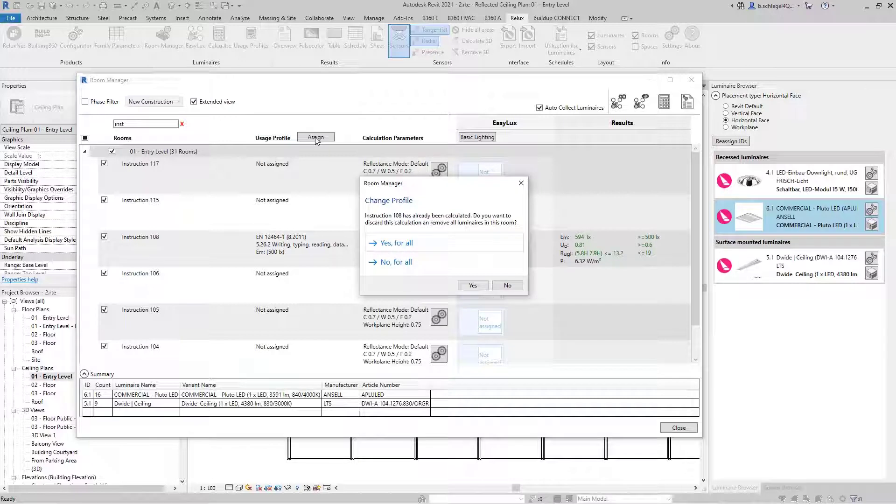
pyautogui.click(410, 243)
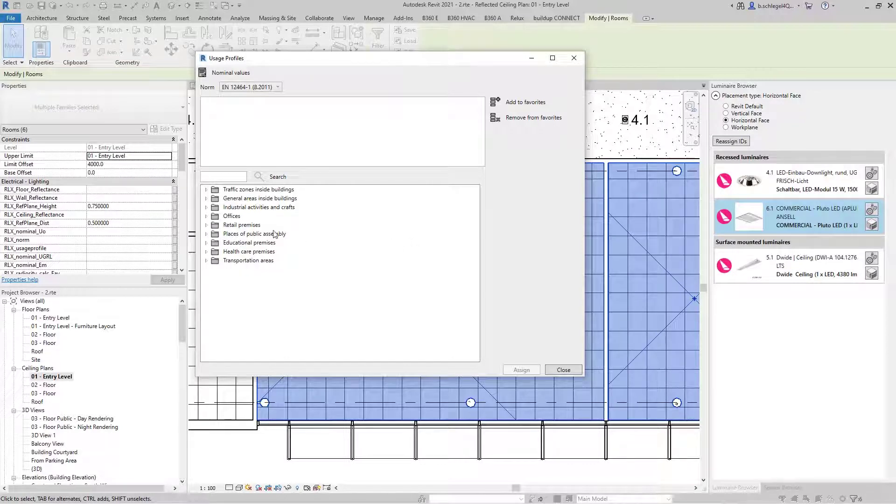
pyautogui.click(207, 216)
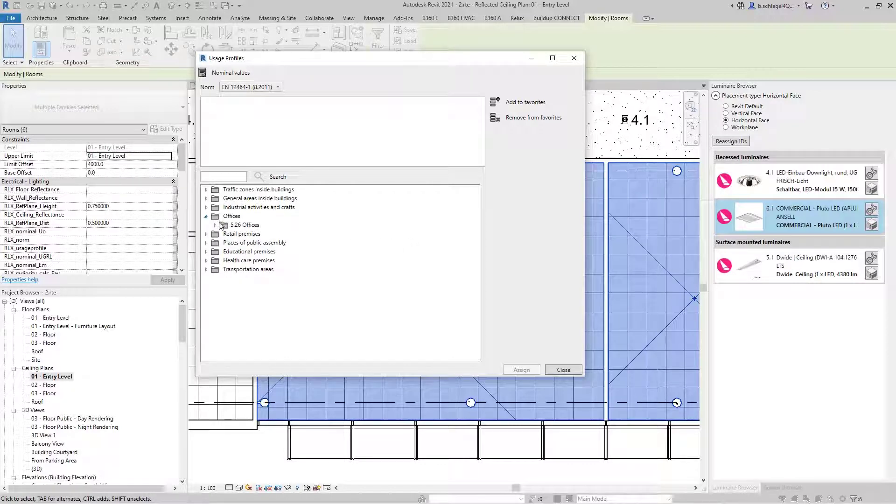
pyautogui.click(217, 225)
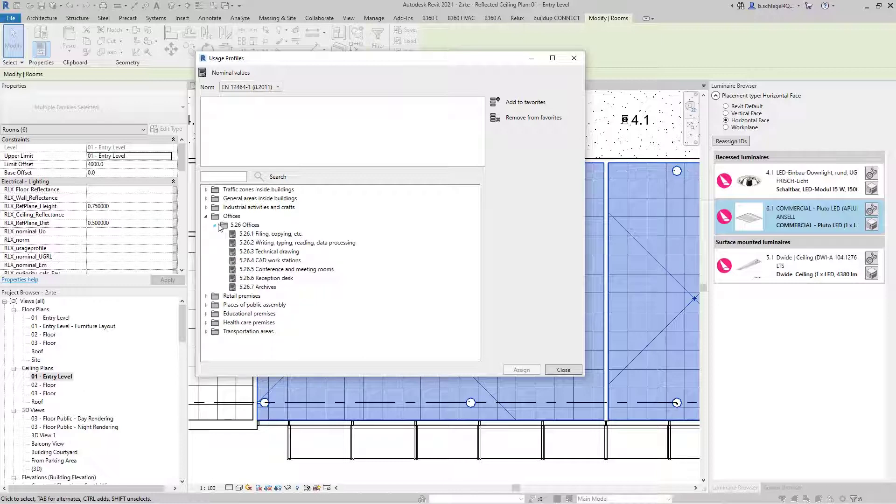
pyautogui.click(252, 243)
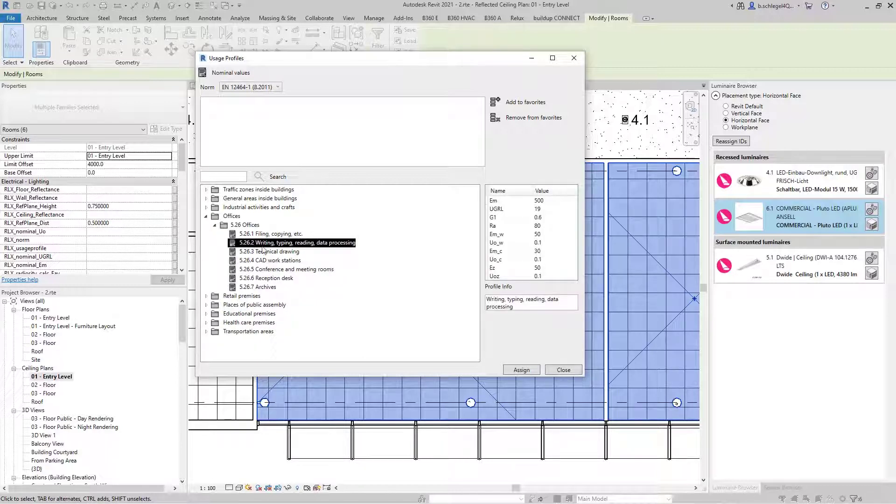
pyautogui.click(522, 370)
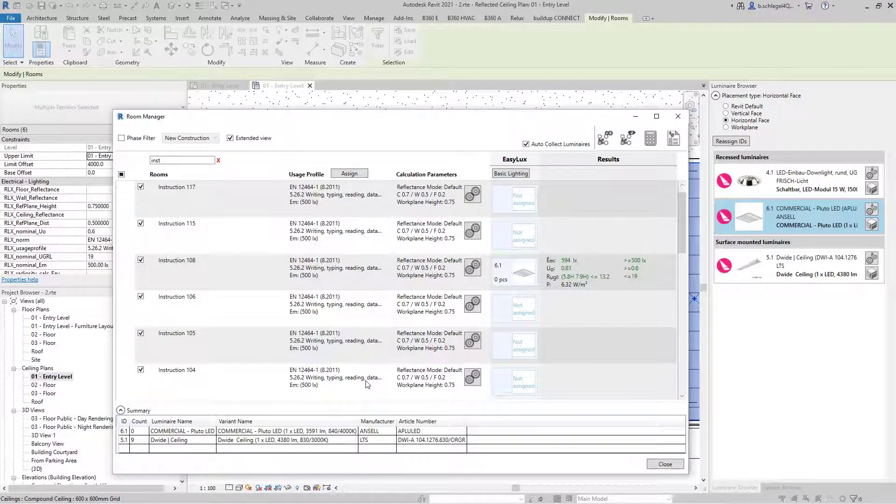
# Accept the default calculation parameters, assign COMMERCIAL - Pluto LED as basic lighting to all selected Instruction rooms and run EasyLux for them.
pyautogui.click(470, 199)
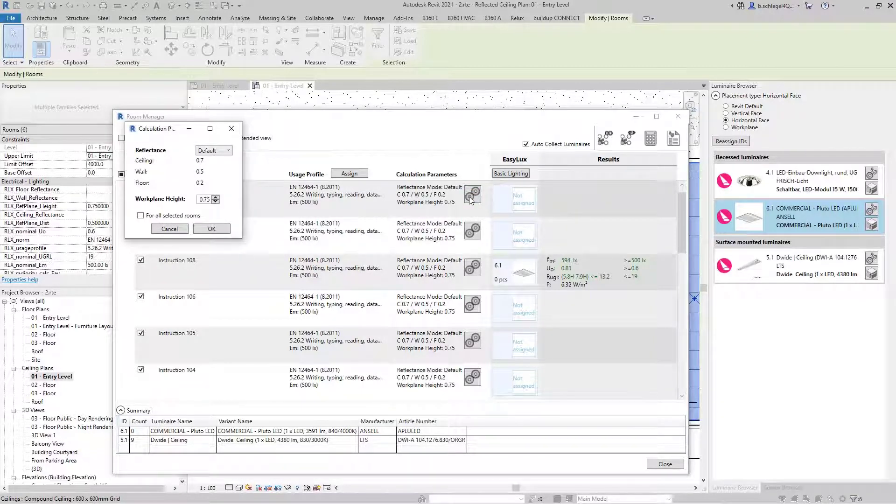
pyautogui.click(211, 228)
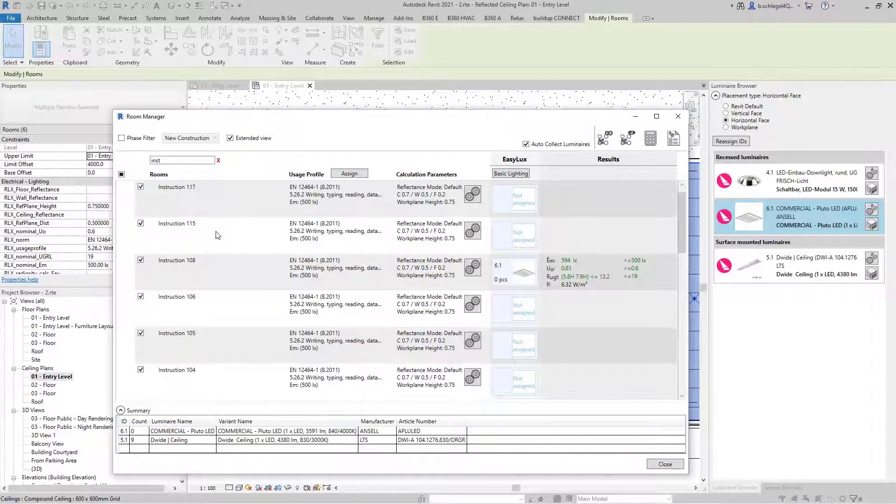
pyautogui.click(512, 174)
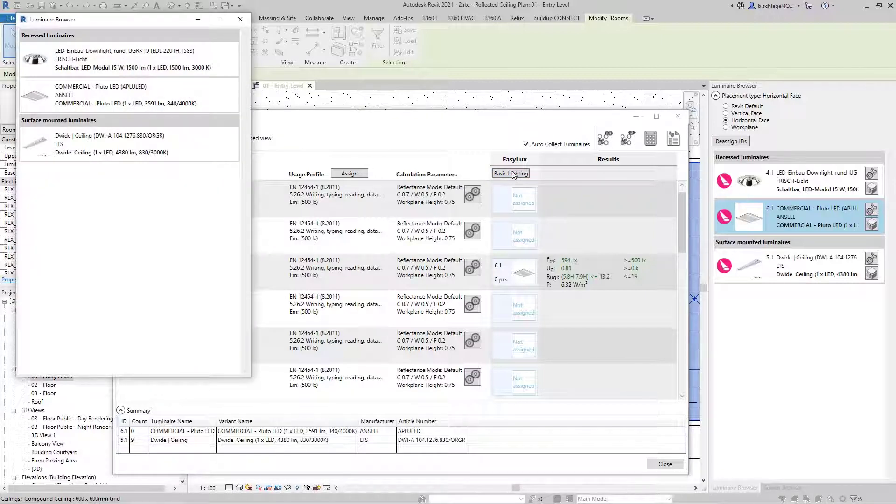
pyautogui.doubleClick(112, 100)
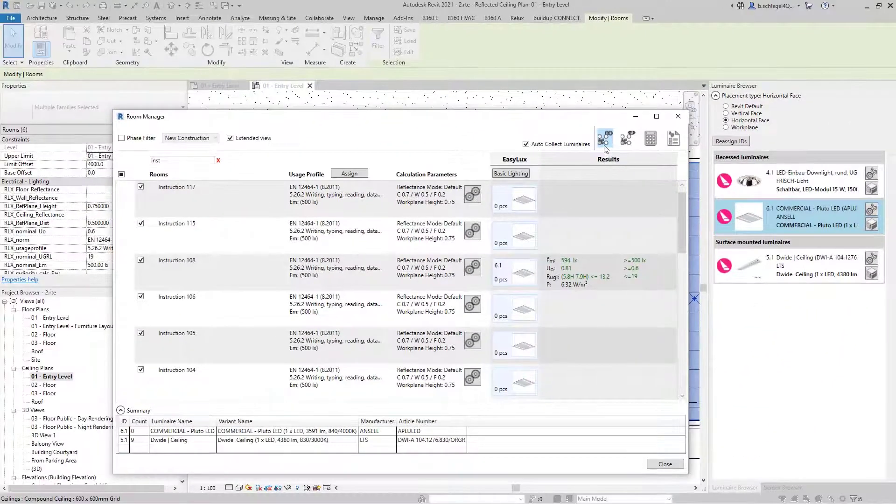
pyautogui.click(605, 146)
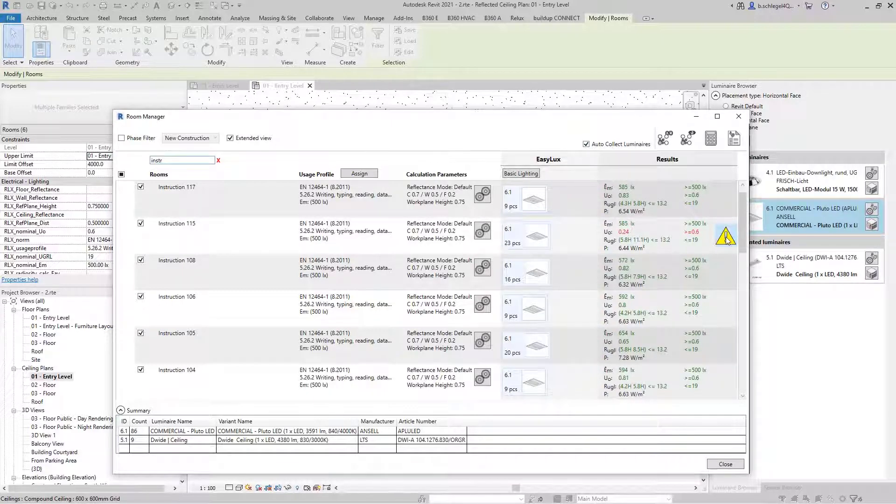
# Change the EasyLux arrangement of room Instruction 115 to 4 x 6 luminaires, recalculate it and apply the layout to the room.
pyautogui.moveTo(726, 240)
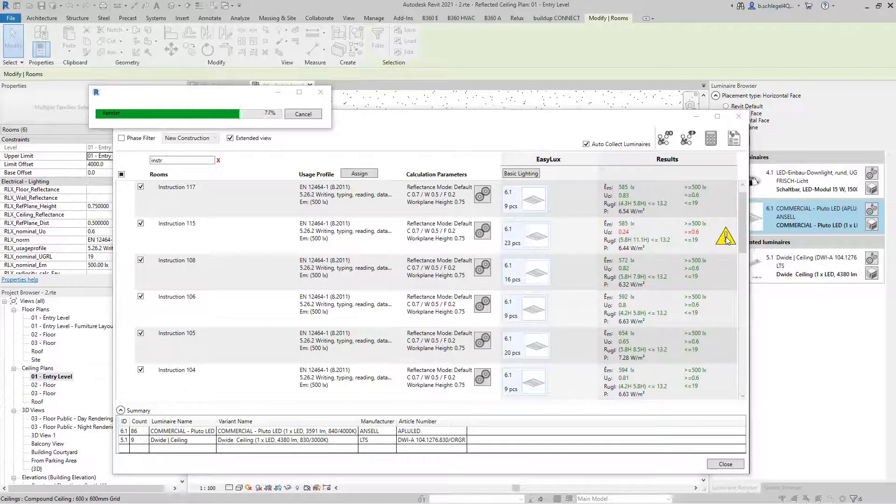
pyautogui.click(726, 240)
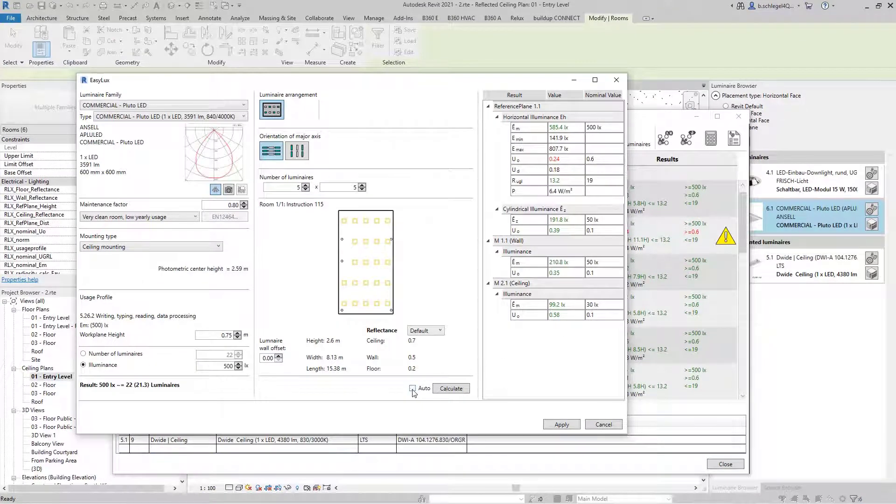
pyautogui.click(306, 190)
pyautogui.click(362, 185)
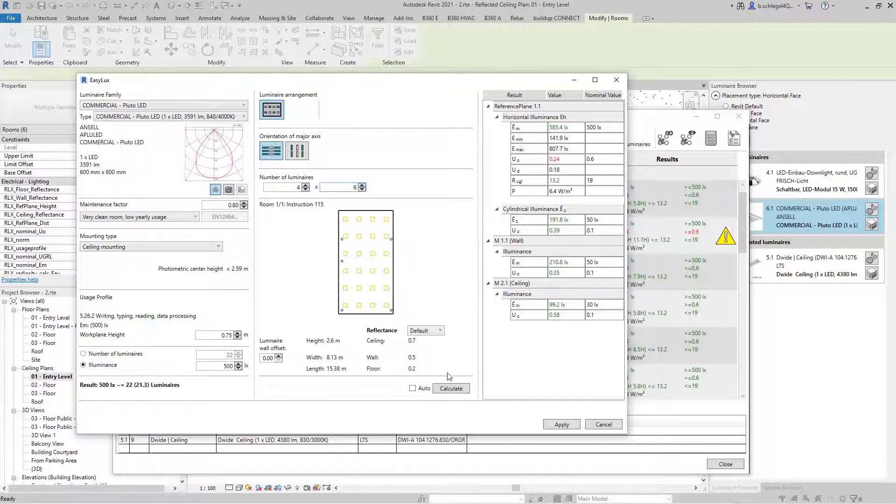
pyautogui.click(451, 389)
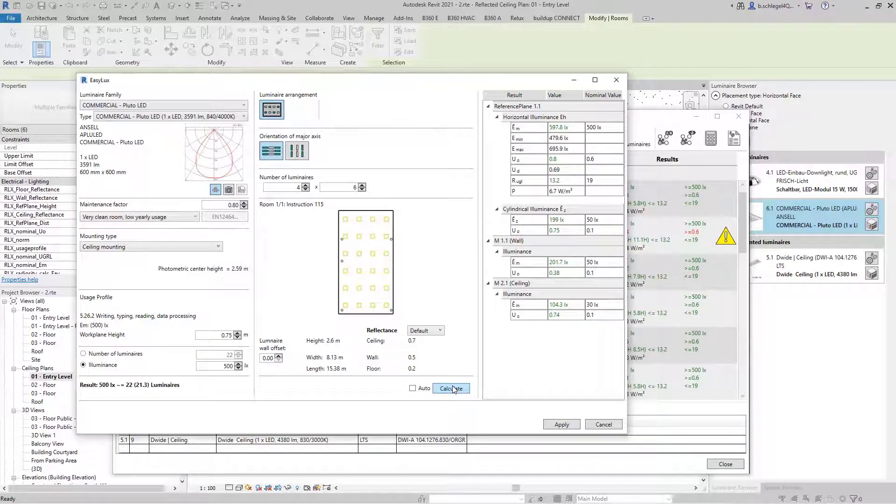
pyautogui.click(561, 425)
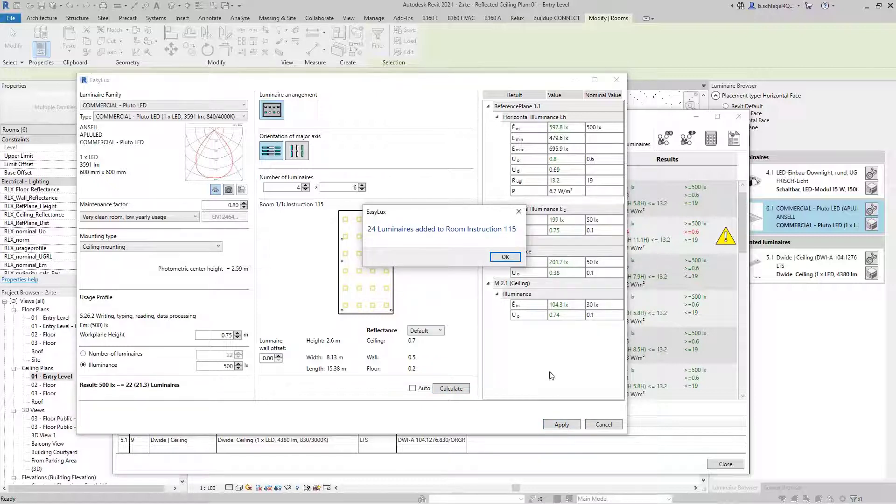
pyautogui.click(507, 258)
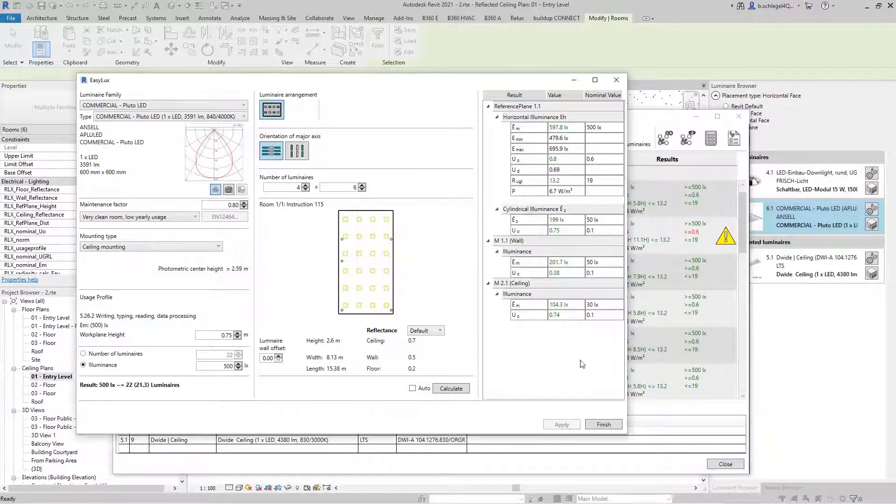
pyautogui.click(614, 426)
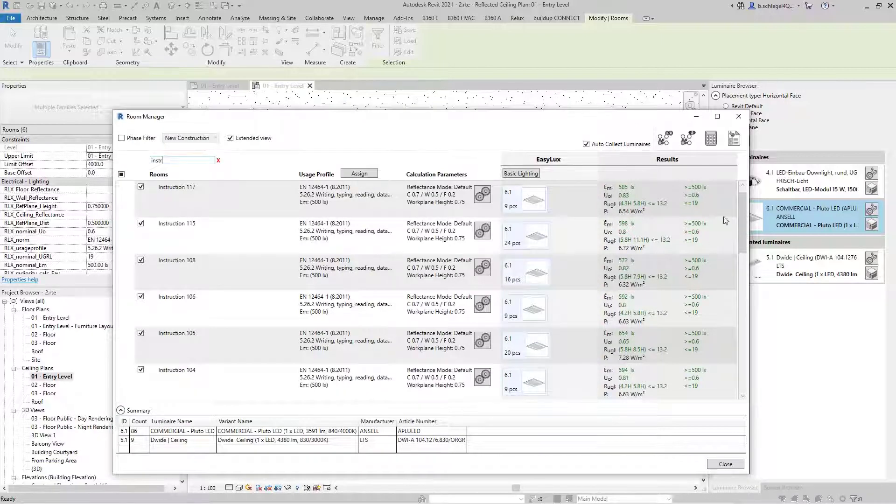
# Generate the luminaire schedule by room from the Room Manager and review the placed luminaires in the 01 - Entry Level ceiling plan.
pyautogui.click(733, 138)
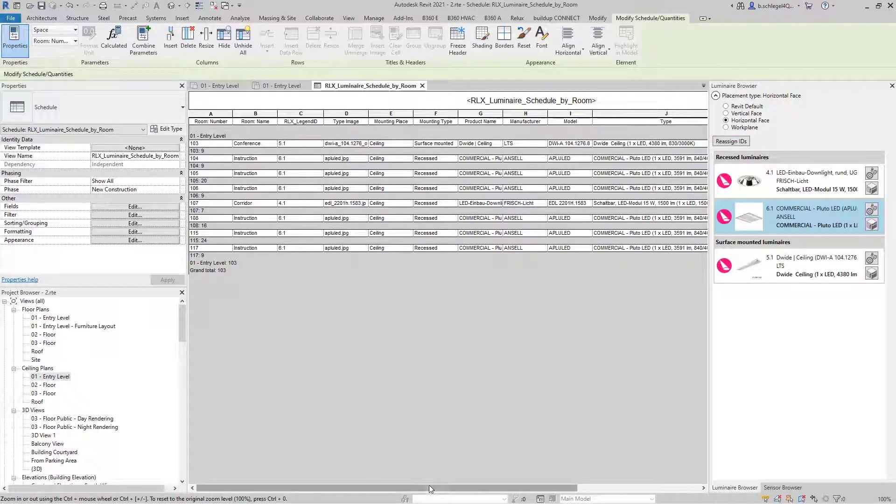
pyautogui.moveTo(429, 486); pyautogui.dragTo(383, 476)
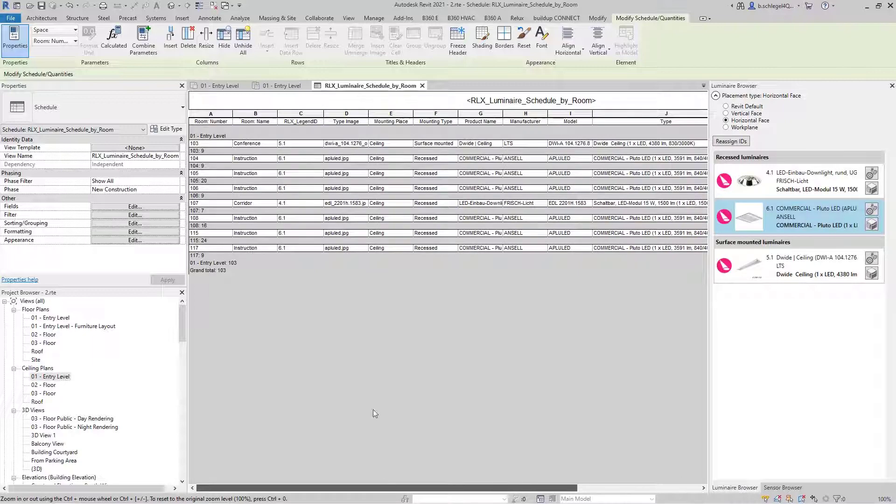
pyautogui.click(277, 87)
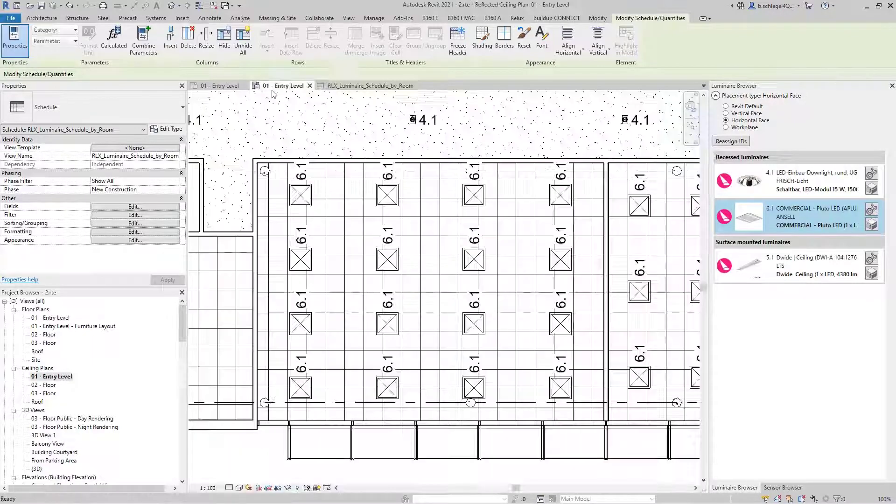
pyautogui.scroll(-5, 485, 264)
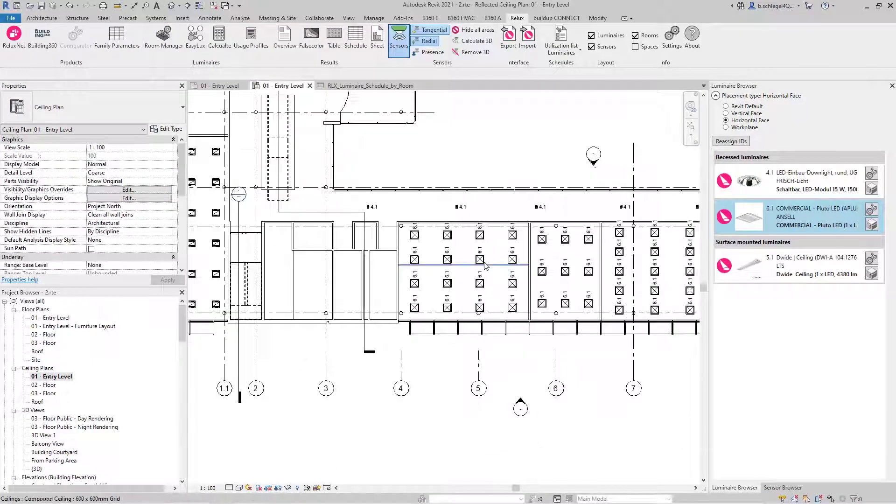
pyautogui.scroll(-2, 556, 198)
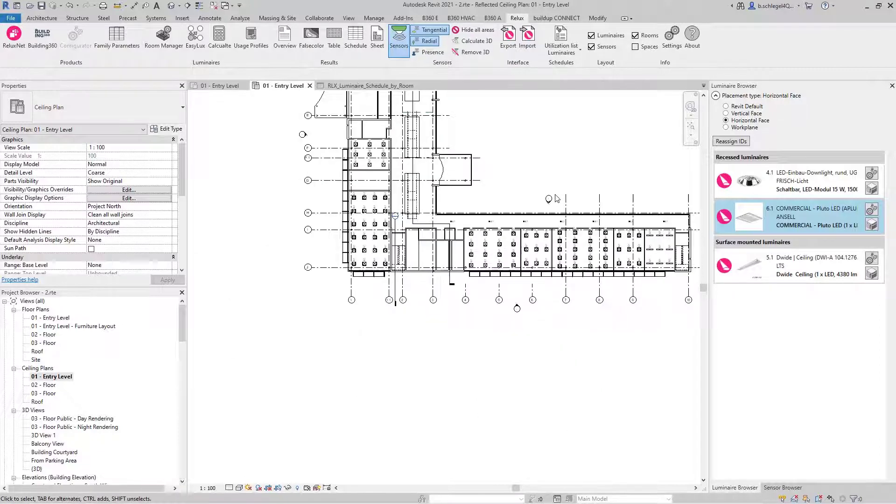
pyautogui.moveTo(557, 198); pyautogui.dragTo(514, 352, button='middle')
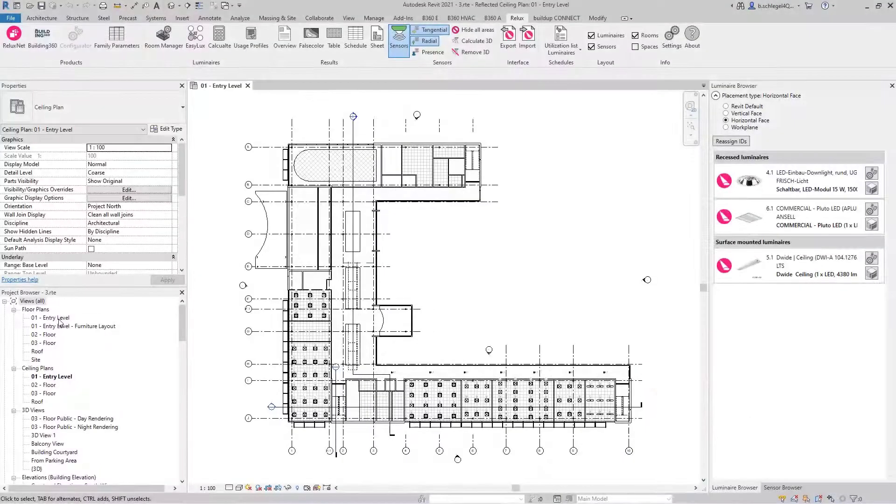
# Create the result overview from the 01 - Entry Level floor plan and examine its Nominal Illuminance legend and room colours.
pyautogui.doubleClick(58, 318)
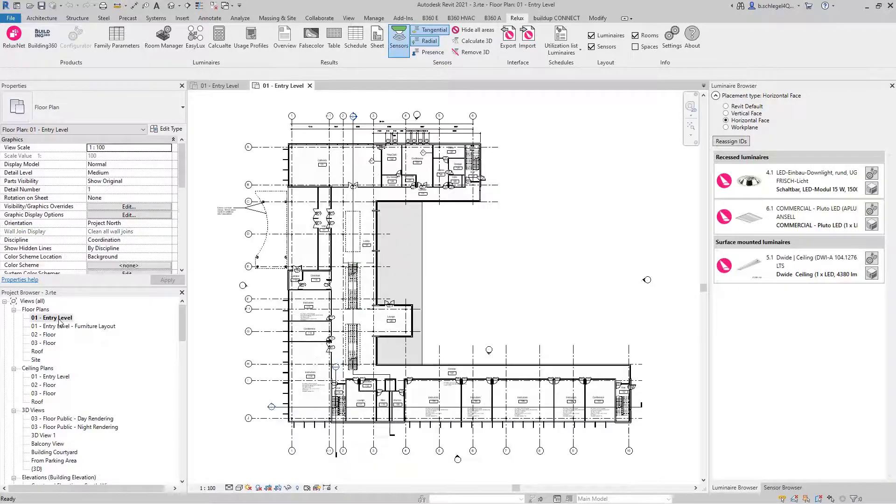
pyautogui.click(286, 40)
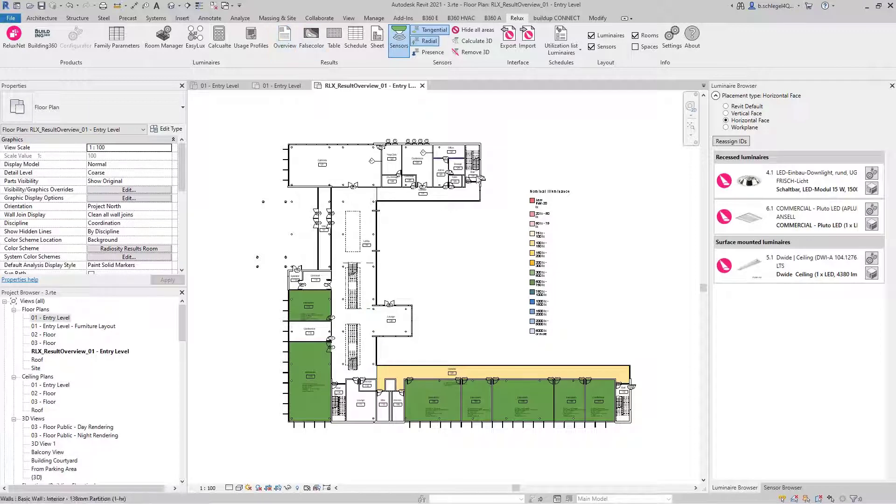
pyautogui.scroll(2, 573, 280)
pyautogui.scroll(3, 575, 290)
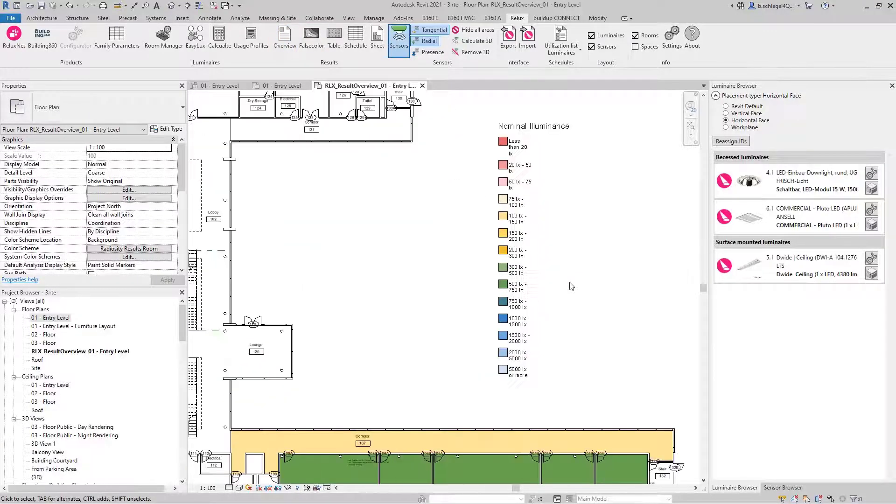
pyautogui.moveTo(569, 279); pyautogui.dragTo(565, 317, button='middle')
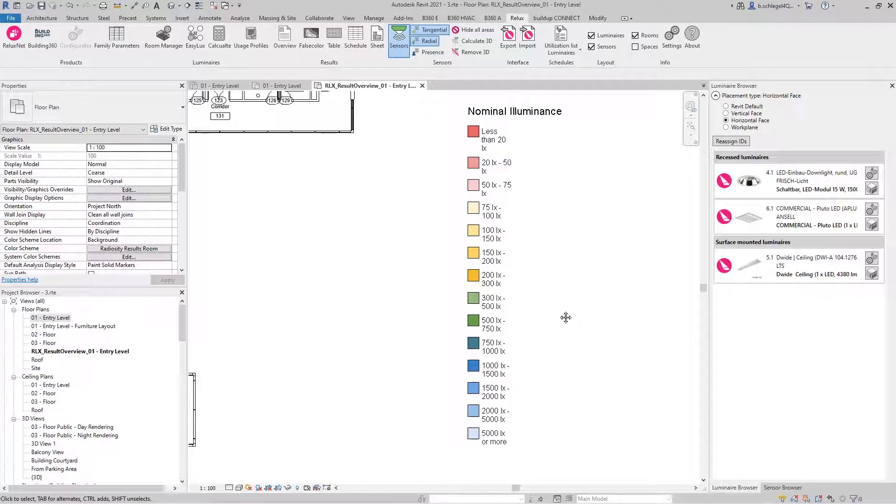
pyautogui.scroll(-3, 566, 318)
pyautogui.scroll(2, 456, 220)
pyautogui.moveTo(456, 220); pyautogui.dragTo(479, 223, button='middle')
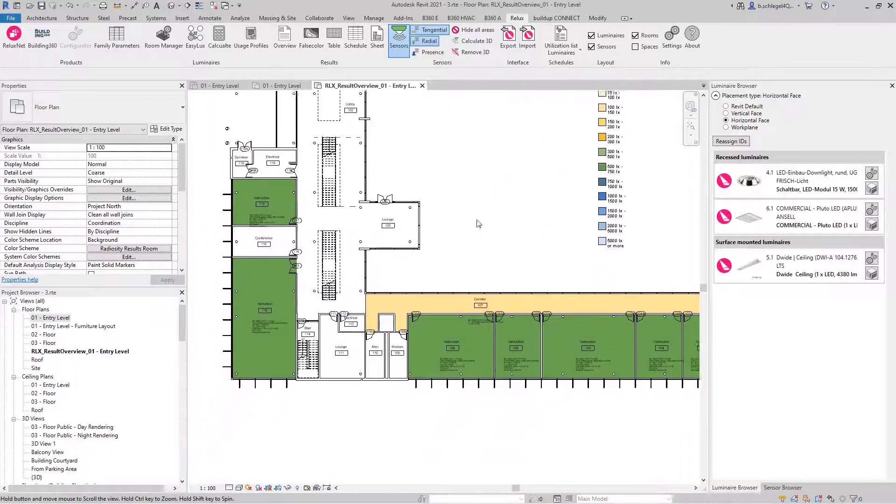
# Assign the EN 12464-1 (8.2011) usage profile 5.2.4 Cloakrooms, washrooms, bathrooms, toilets to rooms Men 110 and Women 109.
pyautogui.scroll(4, 362, 345)
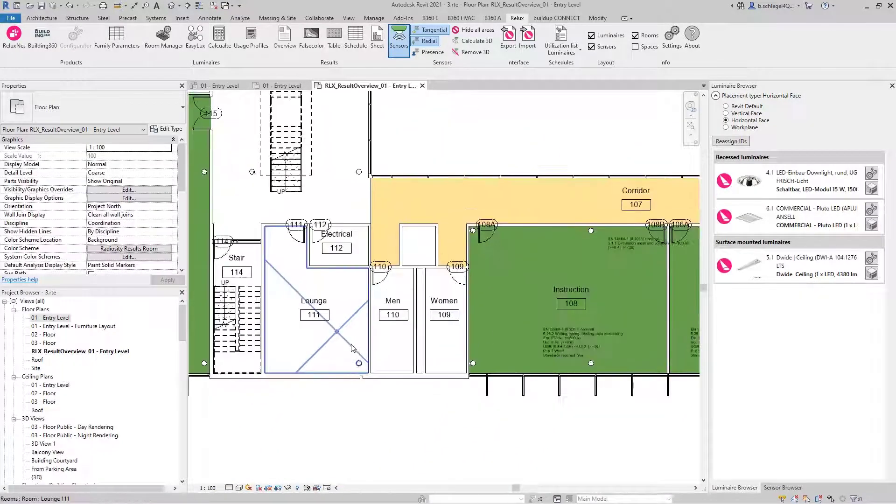
pyautogui.moveTo(361, 254); pyautogui.dragTo(480, 400)
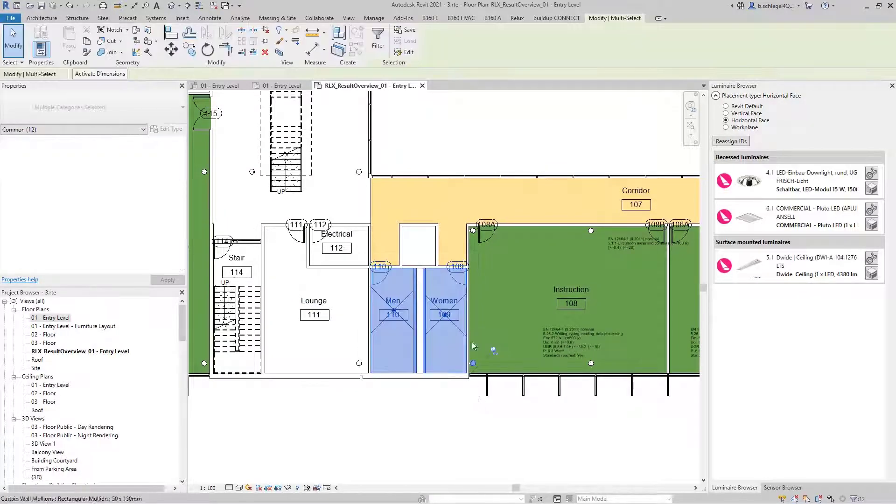
pyautogui.click(517, 18)
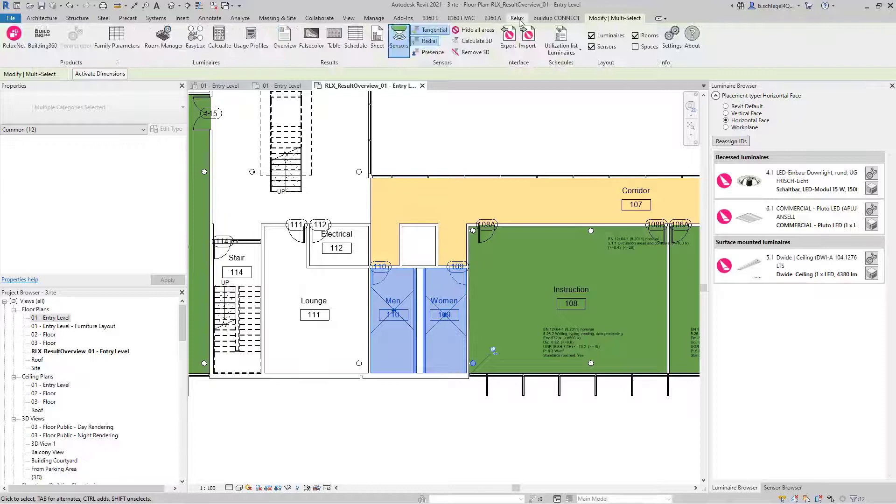
pyautogui.click(247, 49)
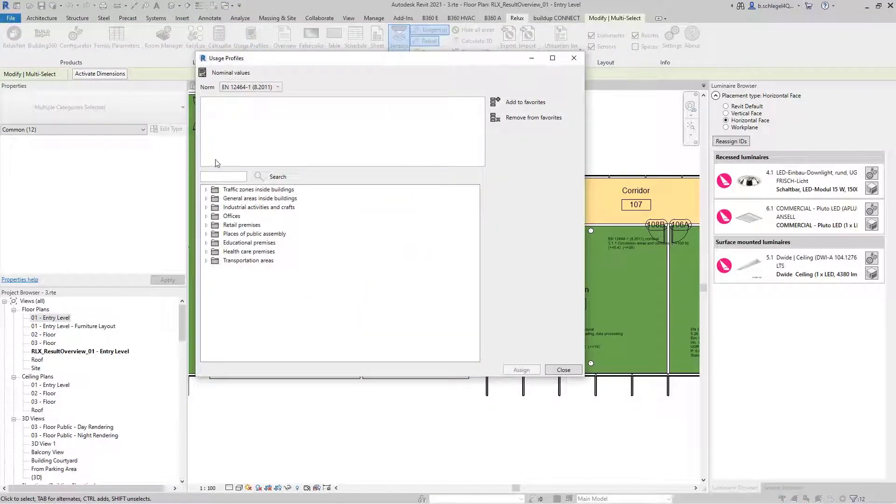
pyautogui.click(207, 199)
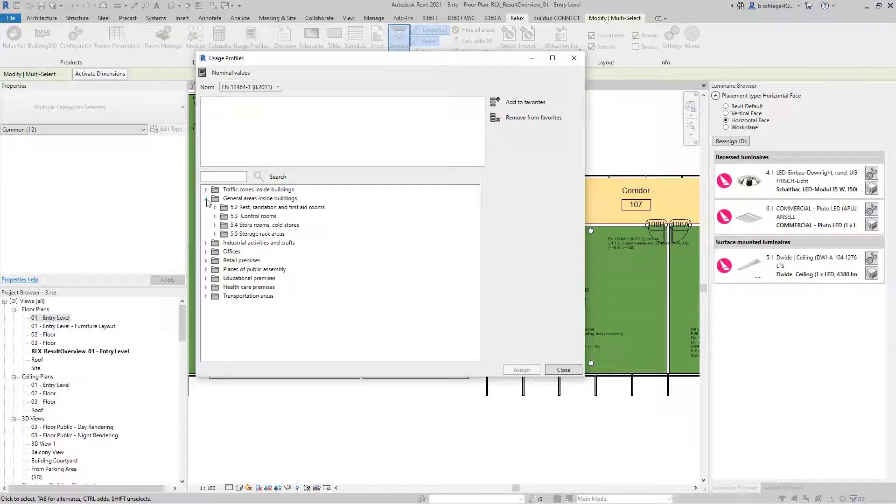
pyautogui.click(216, 208)
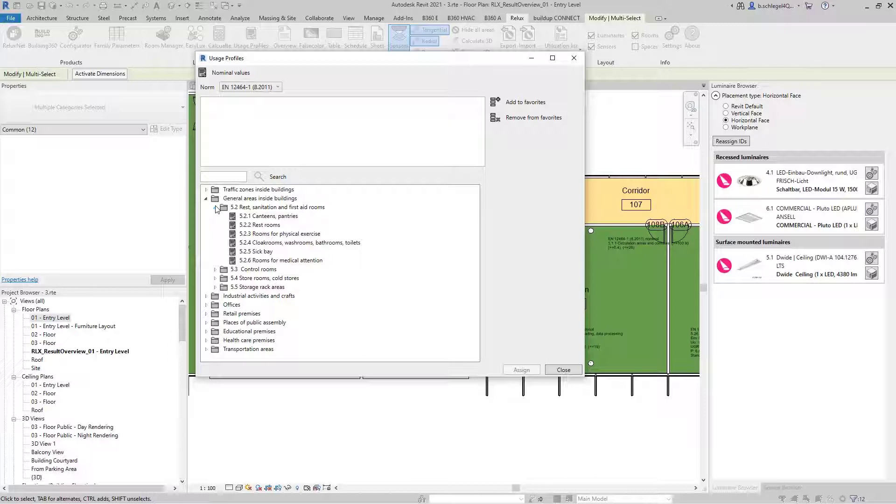
pyautogui.click(254, 245)
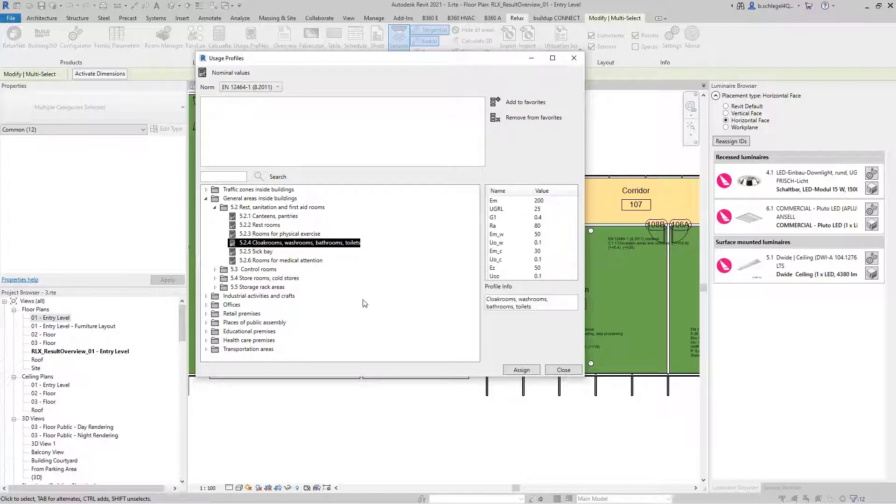
pyautogui.click(514, 371)
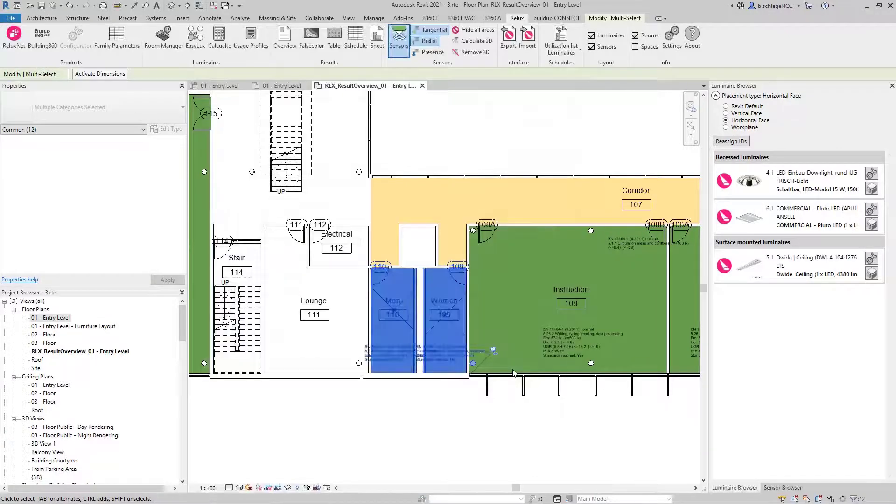
pyautogui.click(486, 421)
pyautogui.scroll(-5, 487, 421)
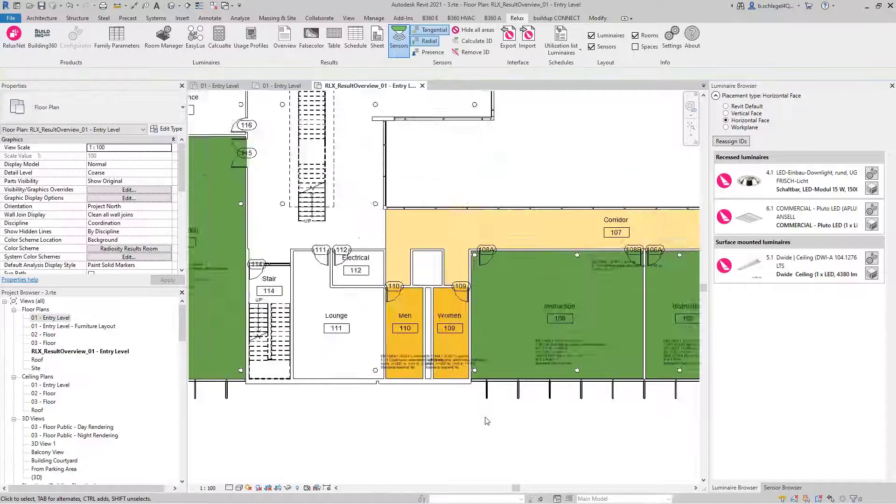
pyautogui.moveTo(540, 350); pyautogui.dragTo(443, 374, button='middle')
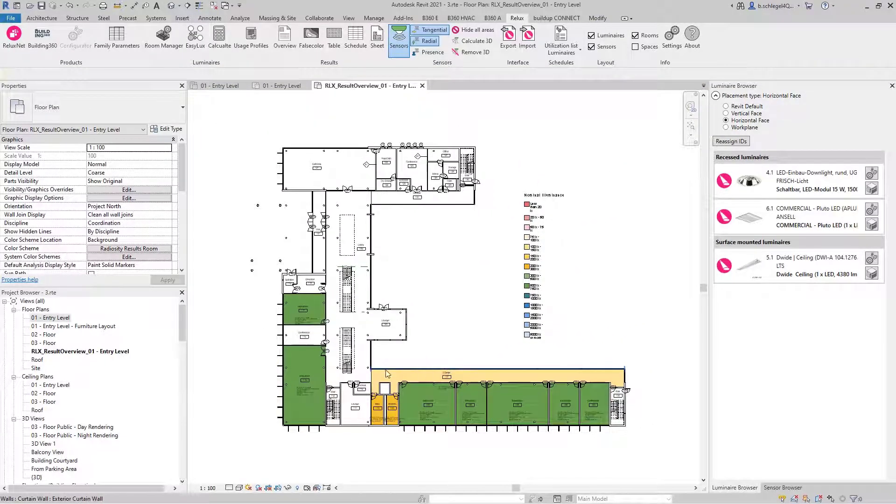
# Show the false-colour result of the instruction room beside the washrooms in the 01 - Entry Level ceiling plan and place its legend next to the room.
pyautogui.doubleClick(61, 386)
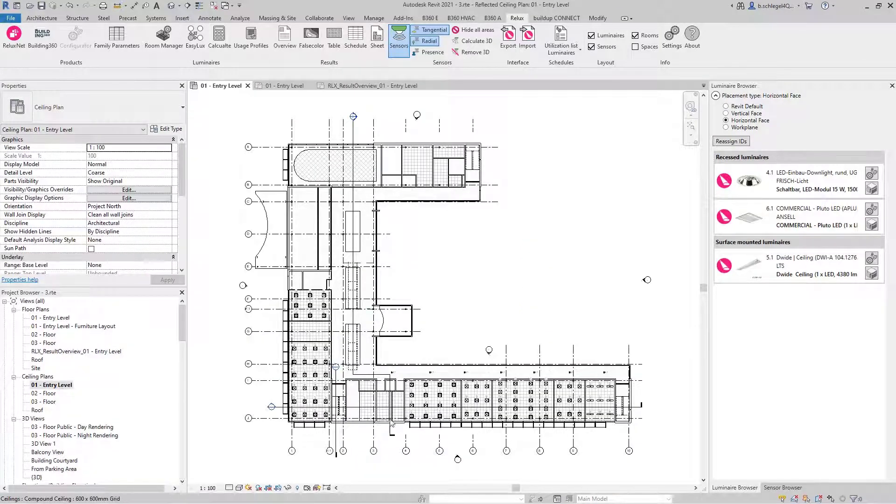
pyautogui.scroll(5, 427, 424)
pyautogui.scroll(3, 429, 427)
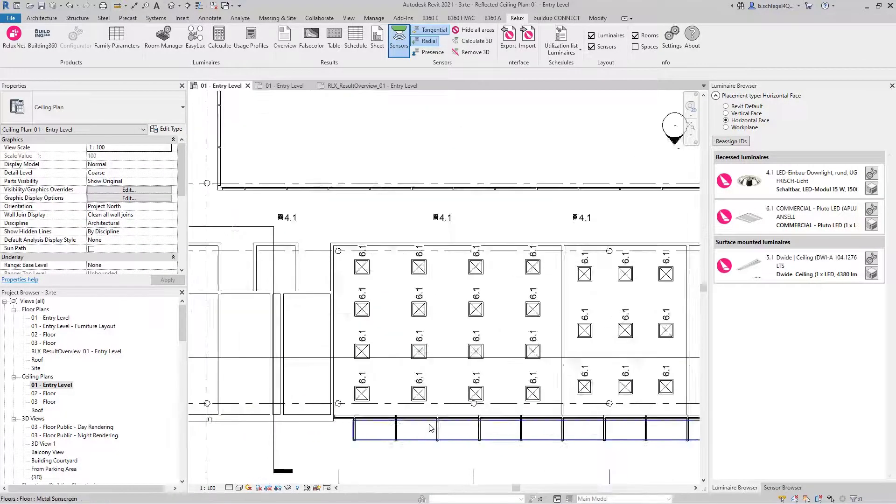
pyautogui.moveTo(321, 233); pyautogui.dragTo(575, 453)
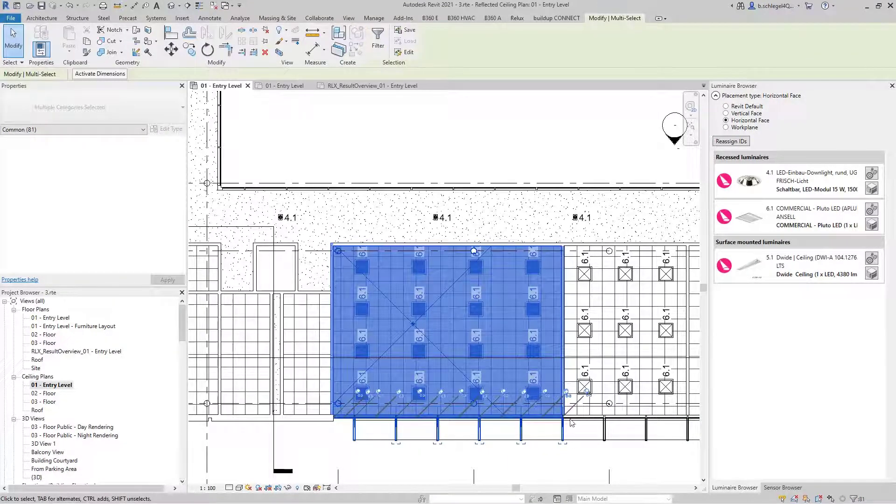
pyautogui.click(516, 18)
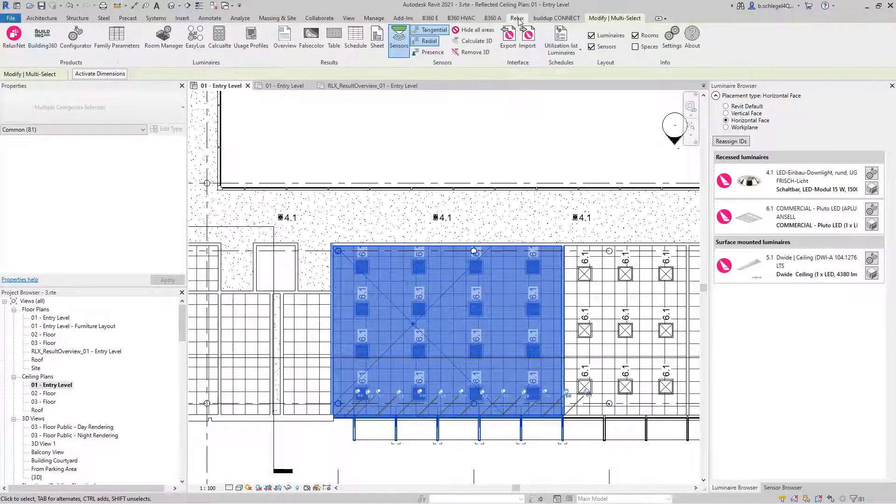
pyautogui.click(312, 46)
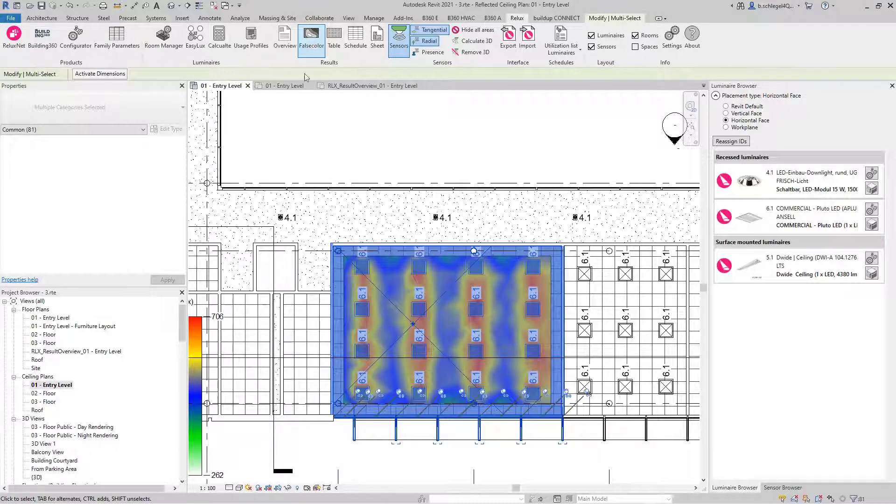
pyautogui.press('Escape')
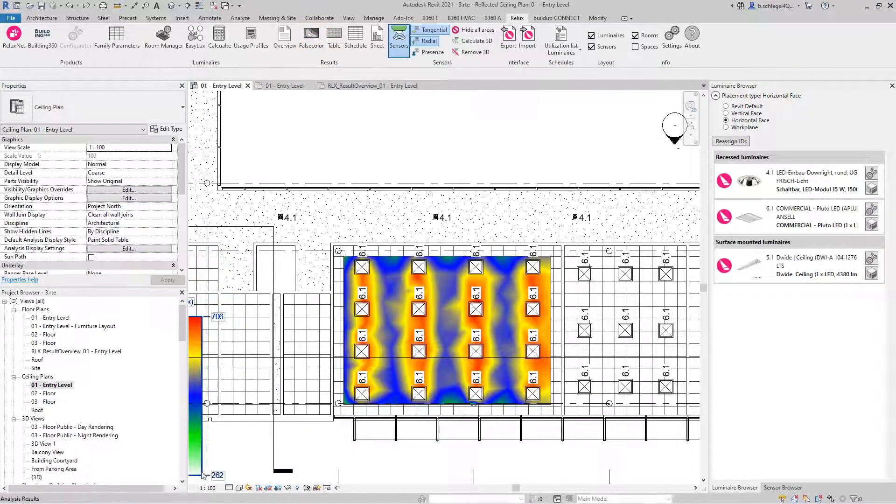
pyautogui.moveTo(203, 467); pyautogui.dragTo(301, 398)
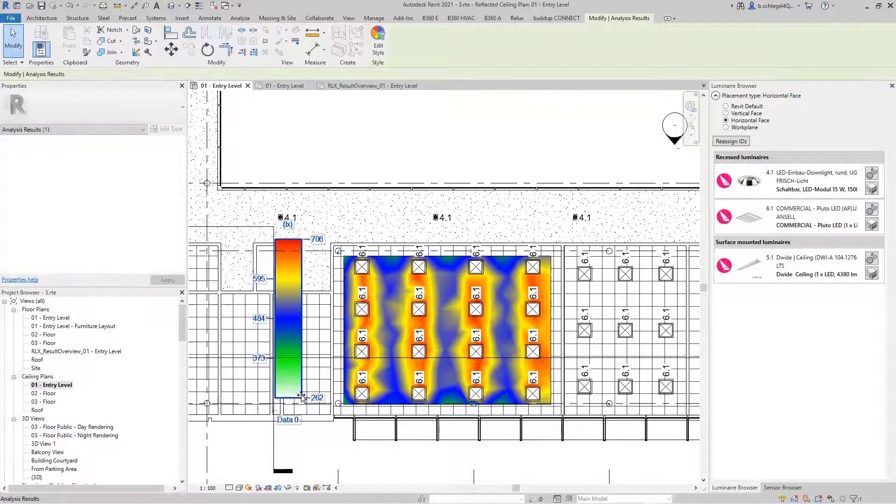
pyautogui.press('Escape')
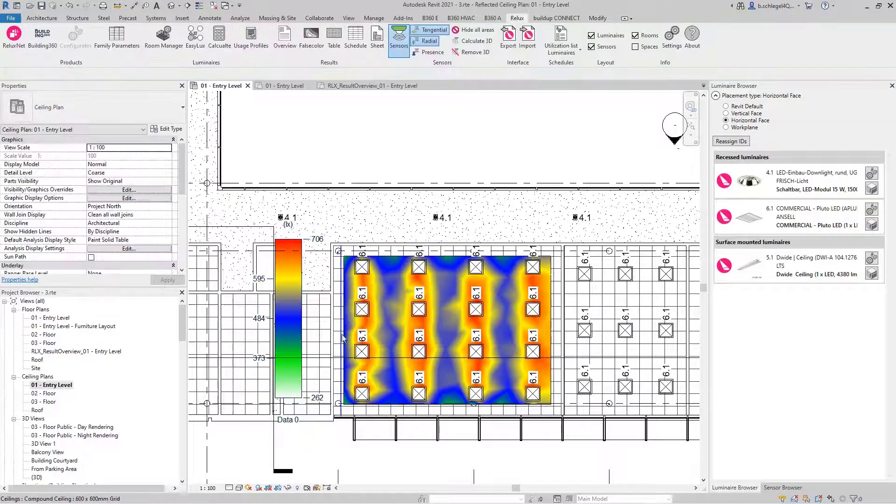
# Show the illuminance result table for the same instruction room beside the washrooms and clear the selection.
pyautogui.moveTo(324, 228); pyautogui.dragTo(582, 455)
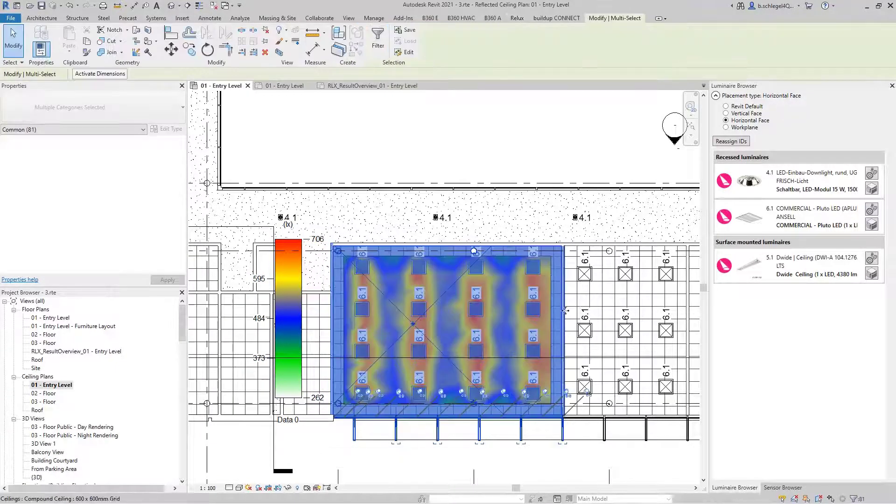
pyautogui.click(524, 21)
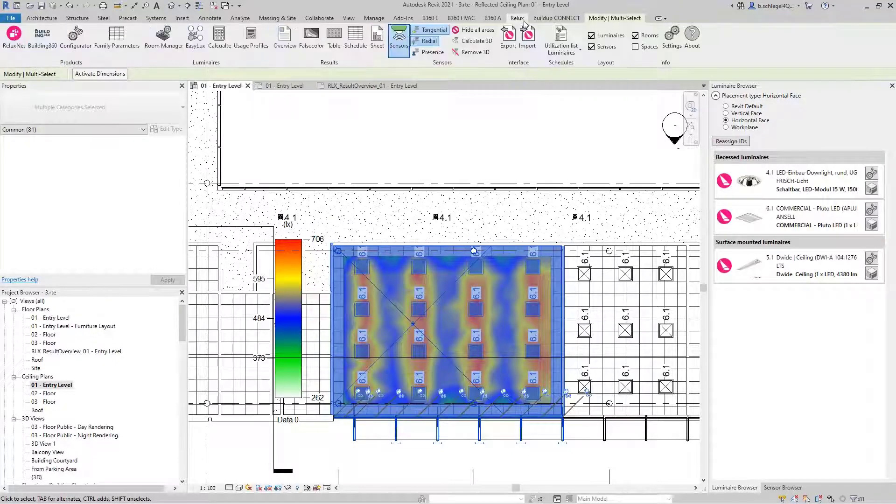
pyautogui.click(335, 45)
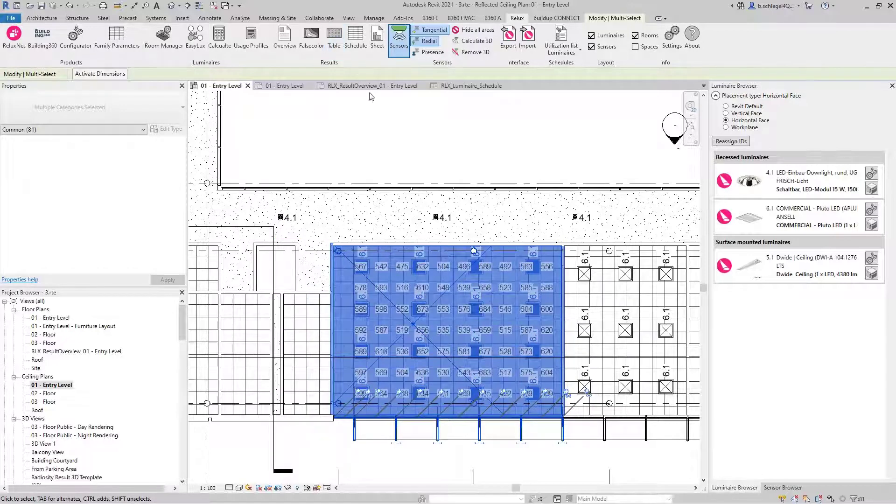
pyautogui.click(439, 162)
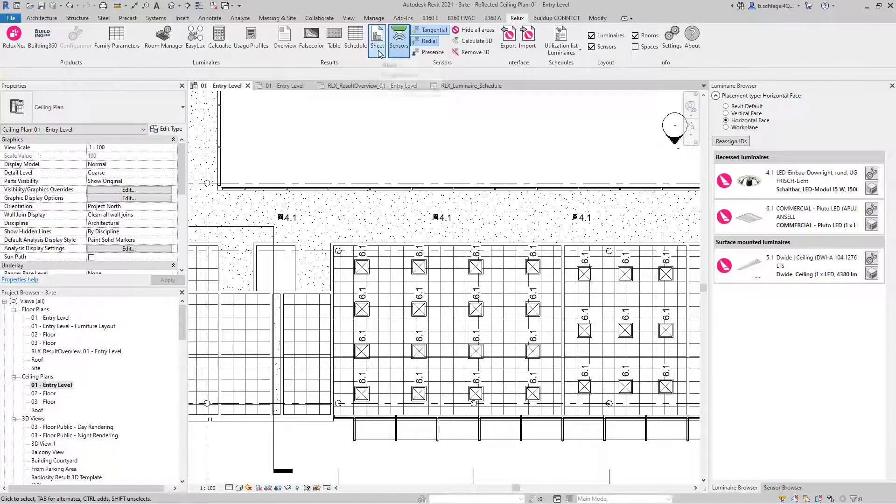
# Create the Relux overview sheet with the false-colour 01 - Entry Level ceiling plan and luminaire schedules, and bring up the printing options.
pyautogui.click(379, 52)
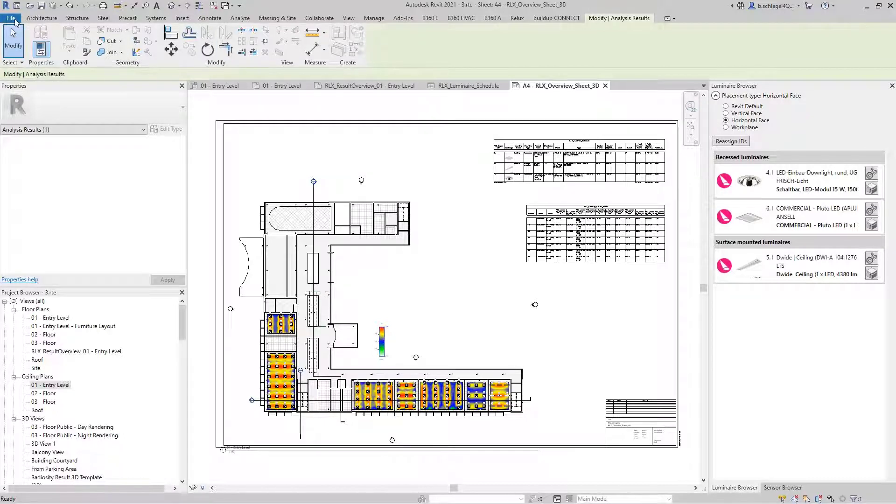
pyautogui.click(12, 19)
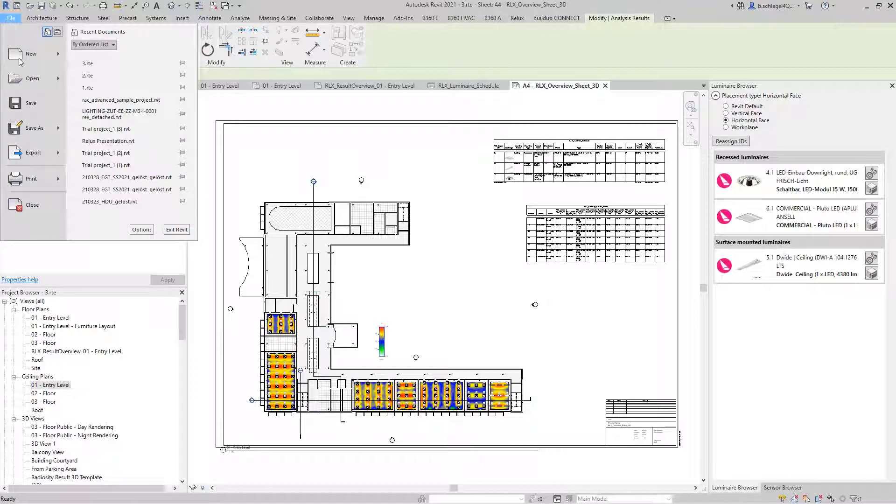
pyautogui.moveTo(36, 182)
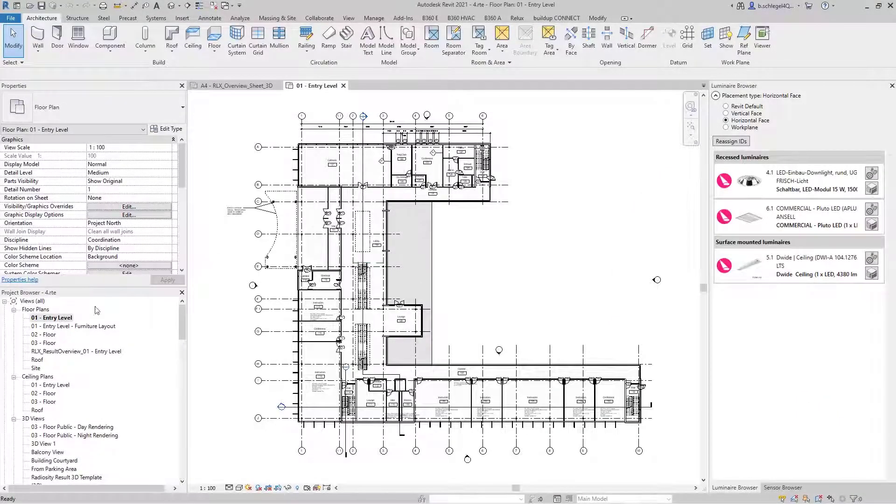
# Assign the EN 12464-1 (8.2011) usage profile 5.2.1 Canteens, pantries to room Cafeteria 121 in the 01 - Entry Level floor plan.
pyautogui.scroll(2, 296, 135)
pyautogui.scroll(5, 296, 135)
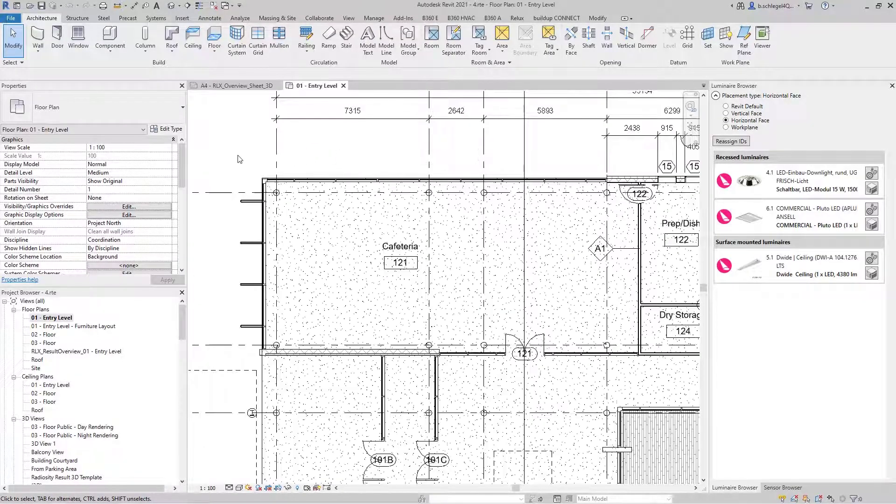
pyautogui.moveTo(238, 156); pyautogui.dragTo(652, 372)
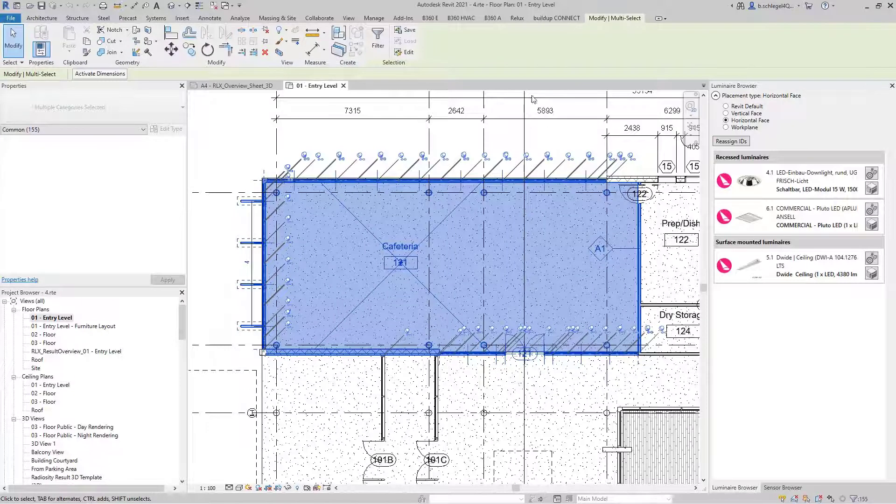
pyautogui.click(516, 19)
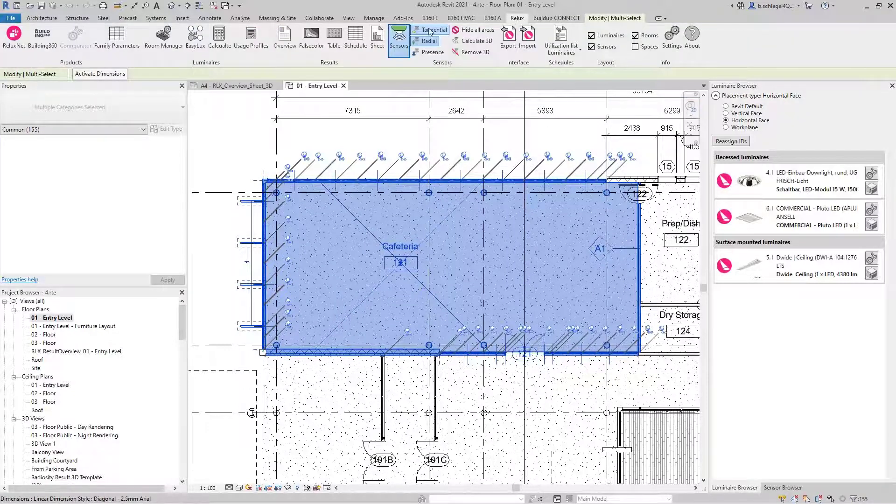
pyautogui.click(246, 49)
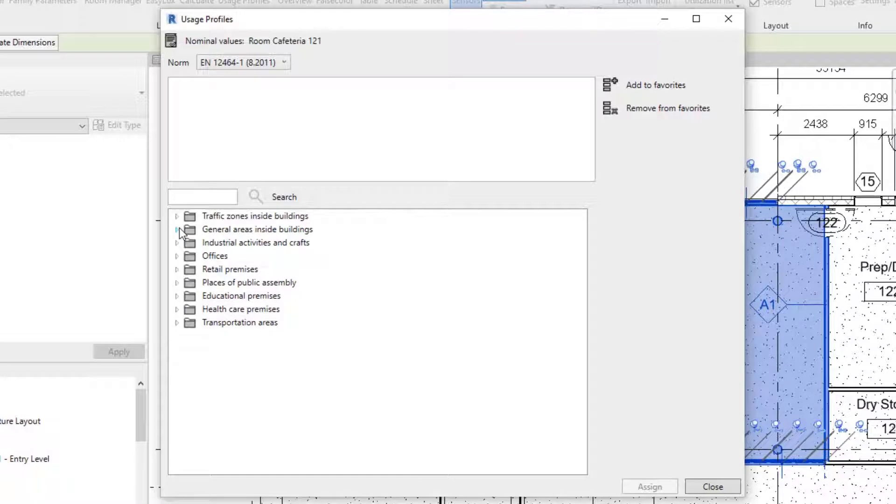
pyautogui.click(177, 230)
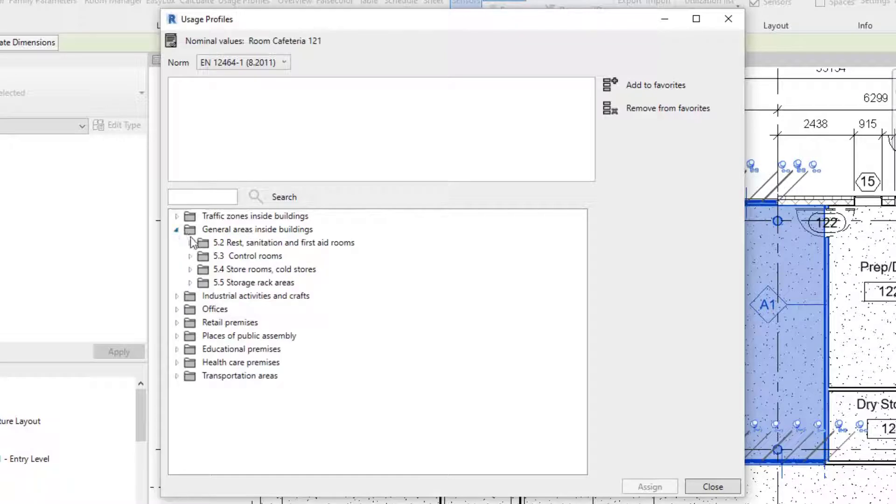
pyautogui.click(190, 243)
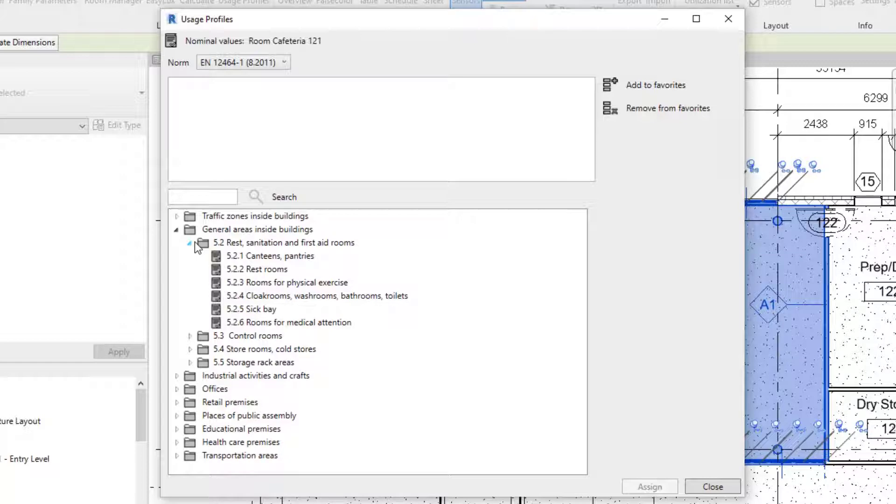
pyautogui.click(257, 258)
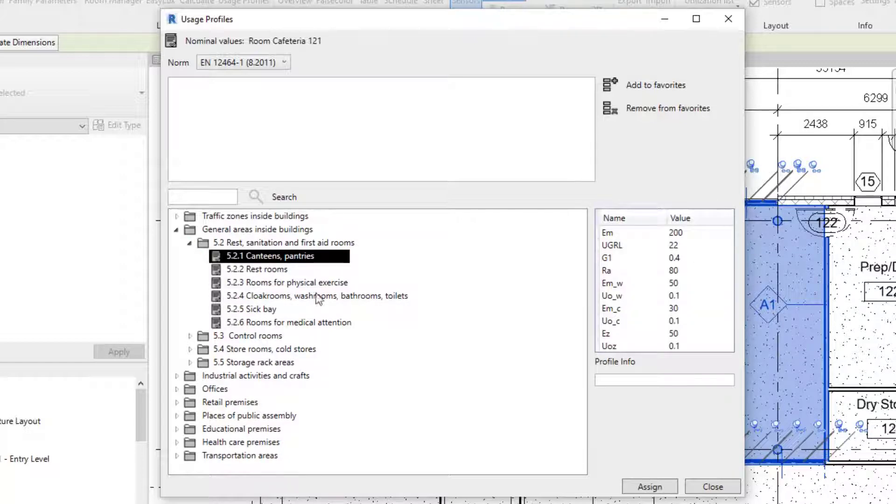
pyautogui.click(650, 486)
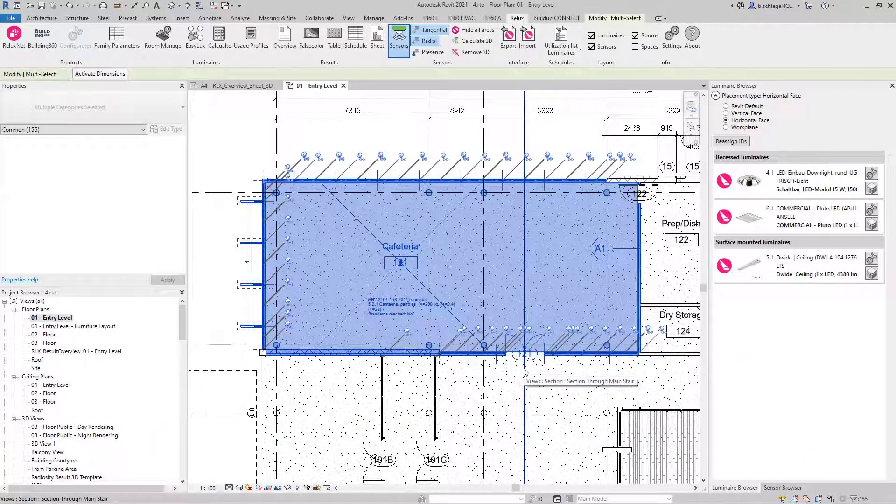
# Export room Cafeteria 121 to a new Relux project file named interior on the Desktop, with Relux starting after the export.
pyautogui.click(509, 40)
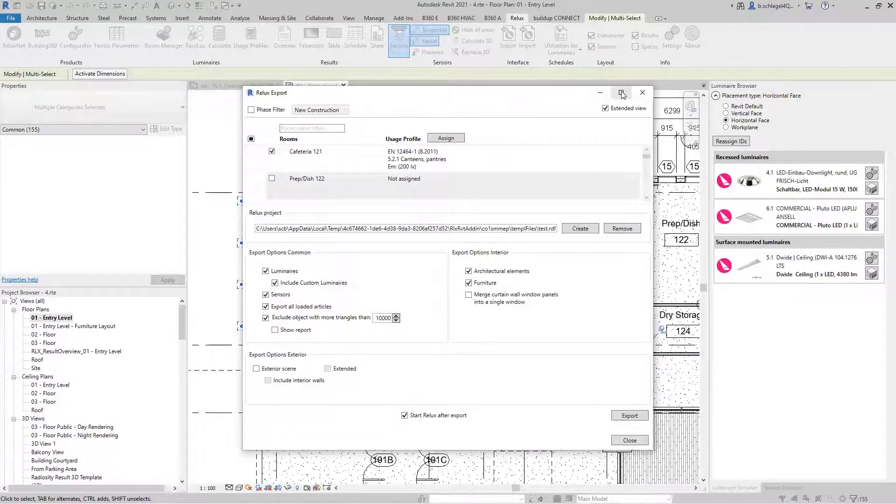
pyautogui.click(621, 92)
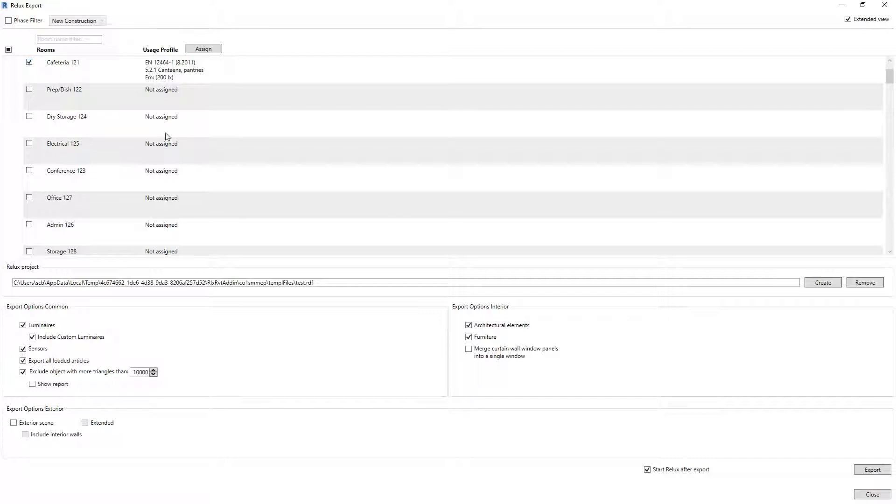
pyautogui.click(823, 283)
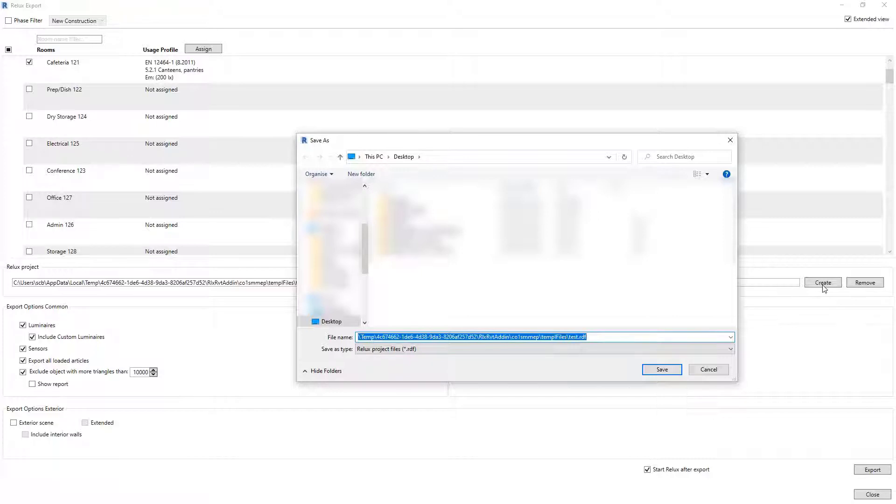
pyautogui.write('interior')
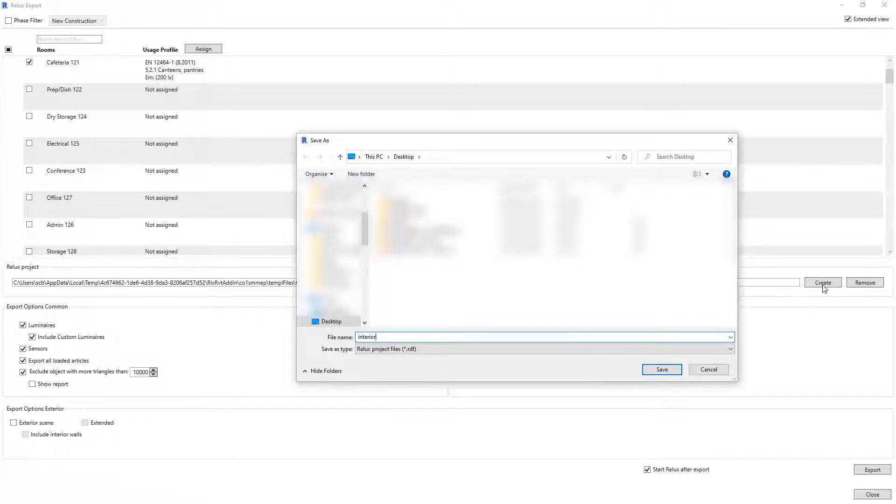
pyautogui.click(662, 370)
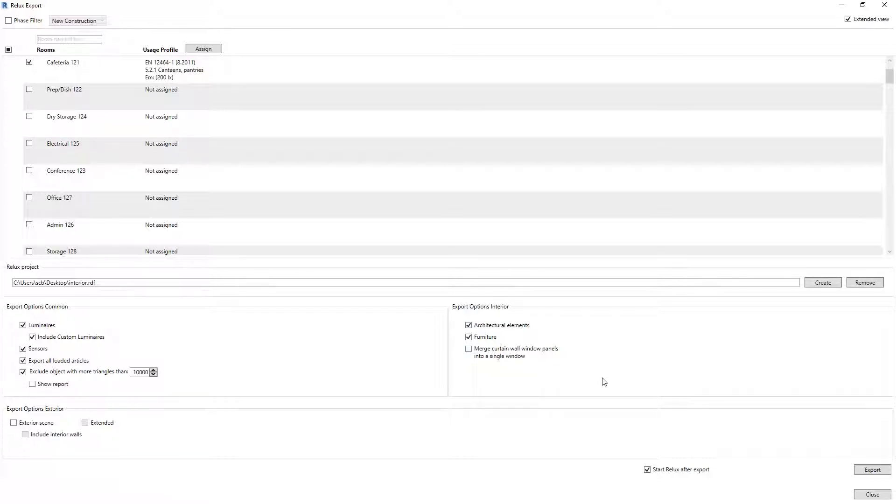
pyautogui.click(877, 473)
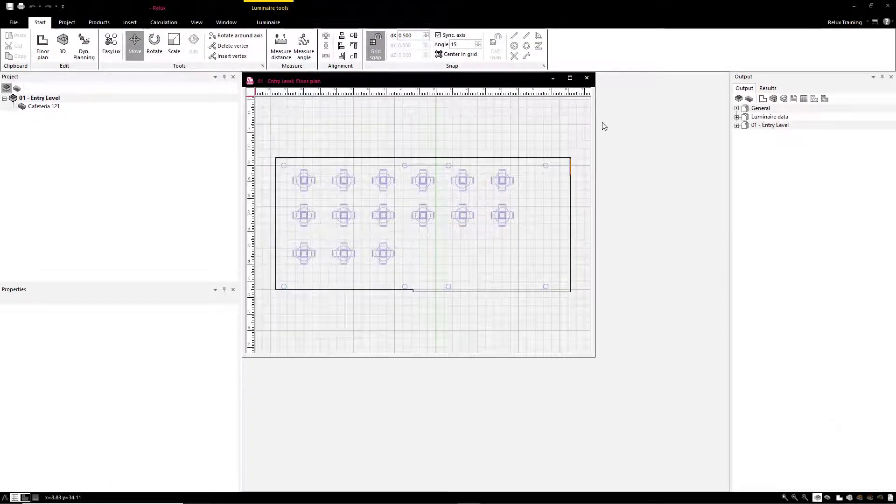
# Open room Cafeteria 121 in the Relux project and inspect its furnished interior in 3D from above.
pyautogui.click(570, 78)
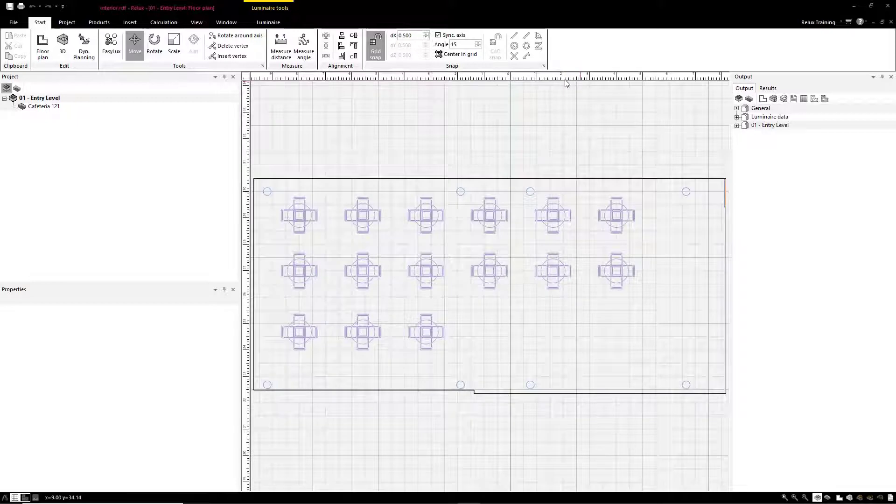
pyautogui.click(53, 106)
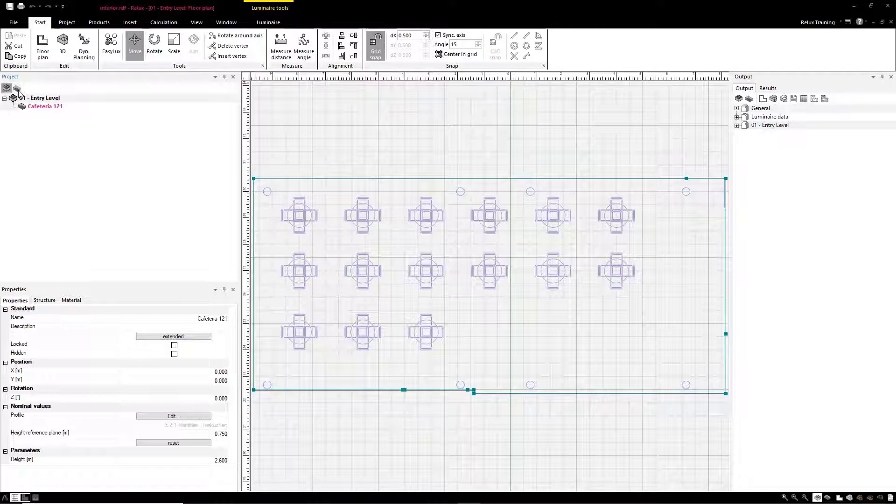
pyautogui.click(16, 88)
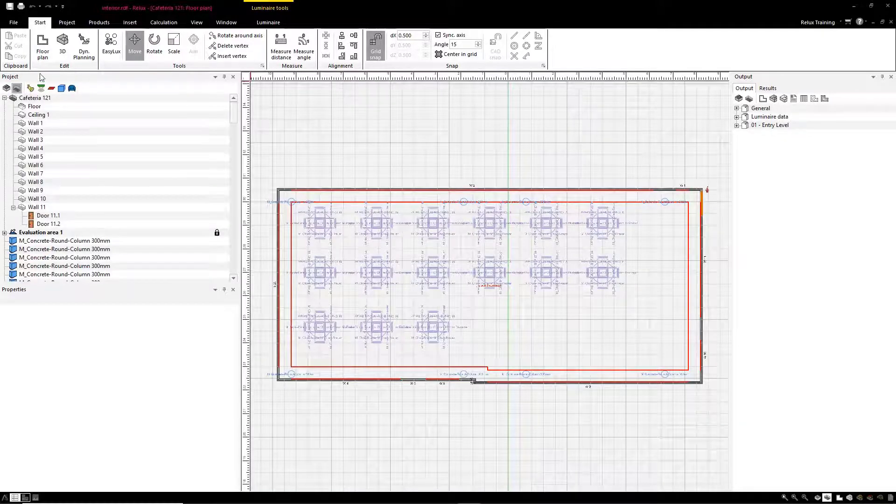
pyautogui.click(62, 44)
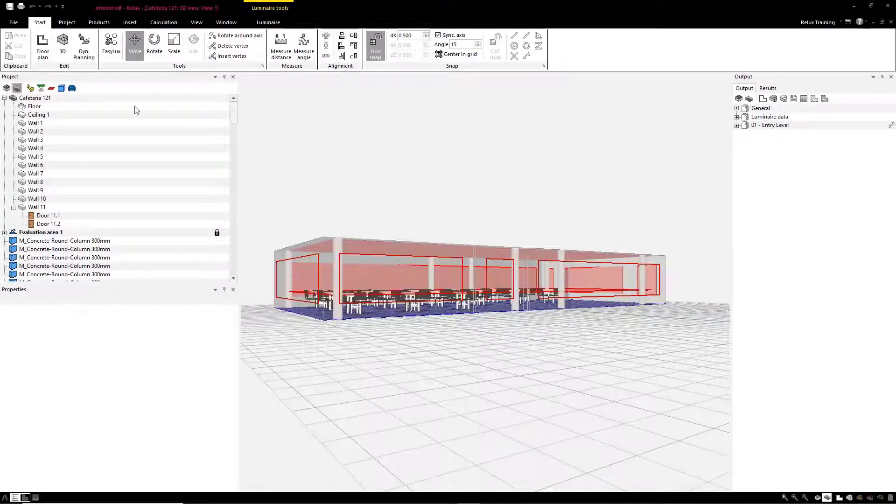
pyautogui.moveTo(340, 237); pyautogui.dragTo(549, 337)
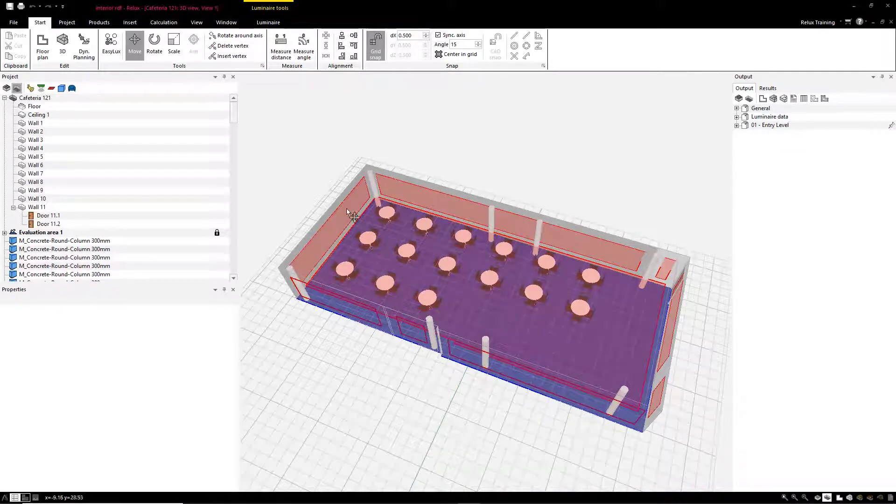
# Open the ReluxNet online catalogue and filter its luminaires by direct-indirect beam distribution and interior application.
pyautogui.click(99, 23)
pyautogui.click(15, 44)
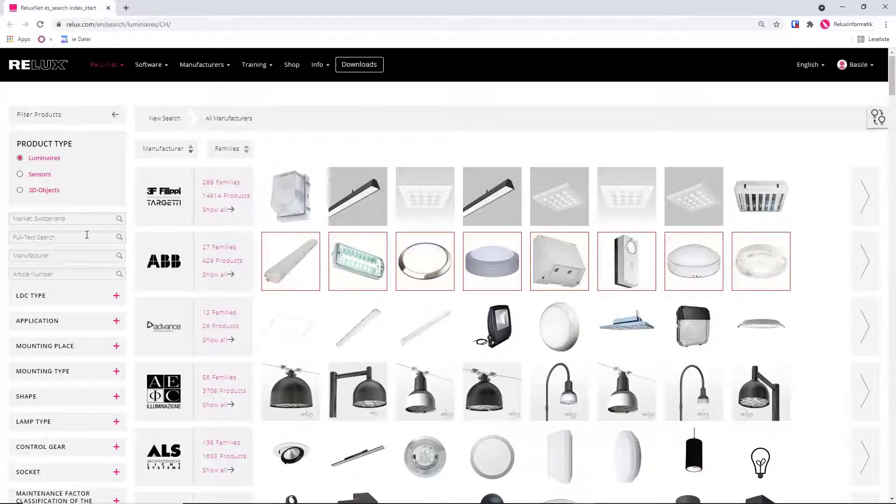
pyautogui.click(117, 295)
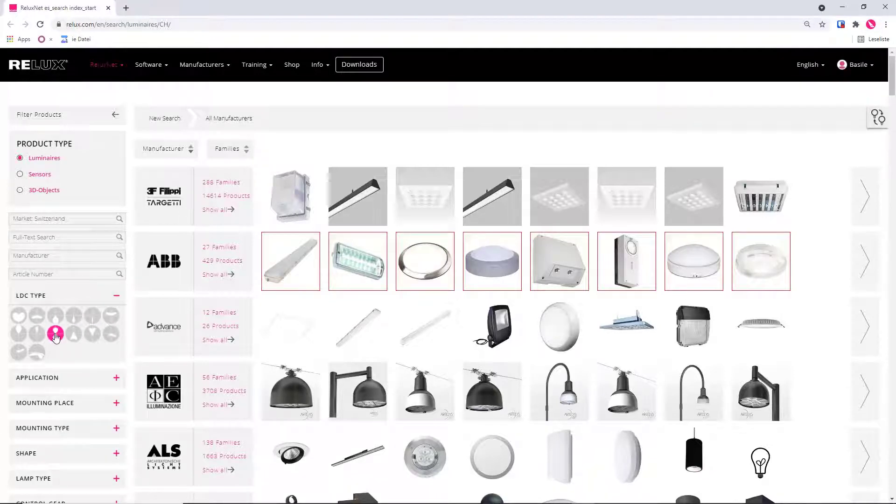
pyautogui.click(55, 334)
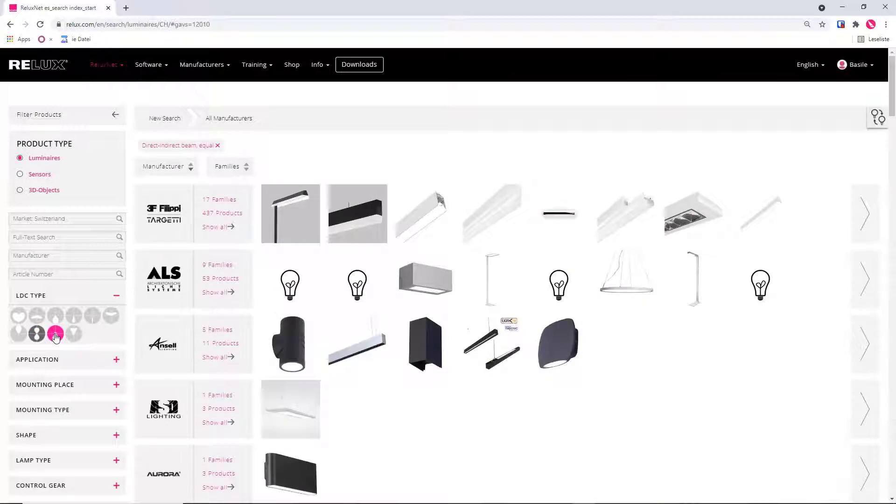
pyautogui.scroll(-3, 55, 335)
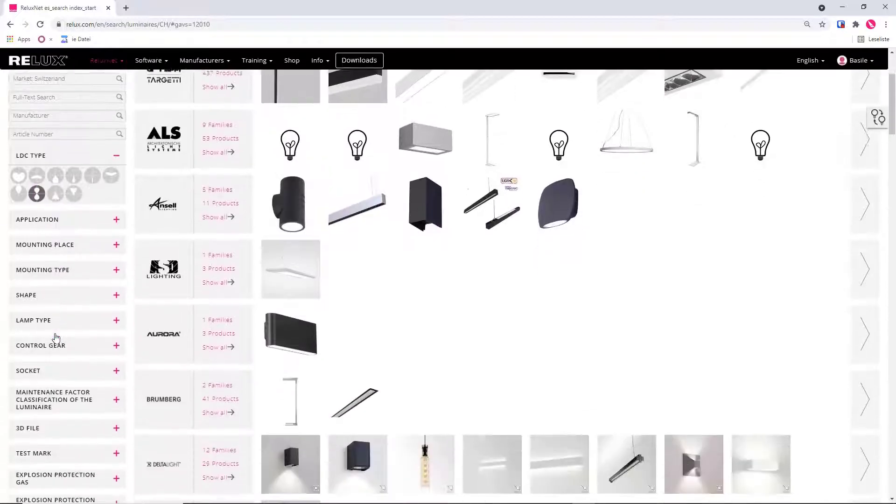
pyautogui.click(117, 220)
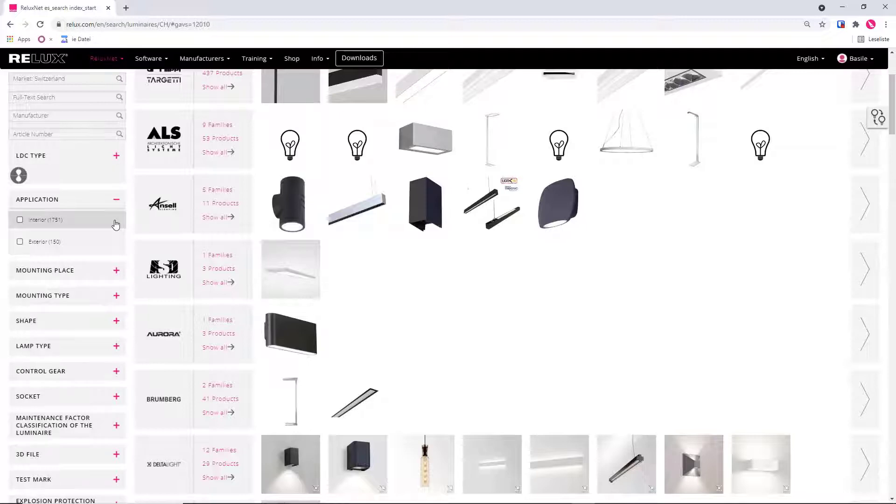
pyautogui.click(19, 219)
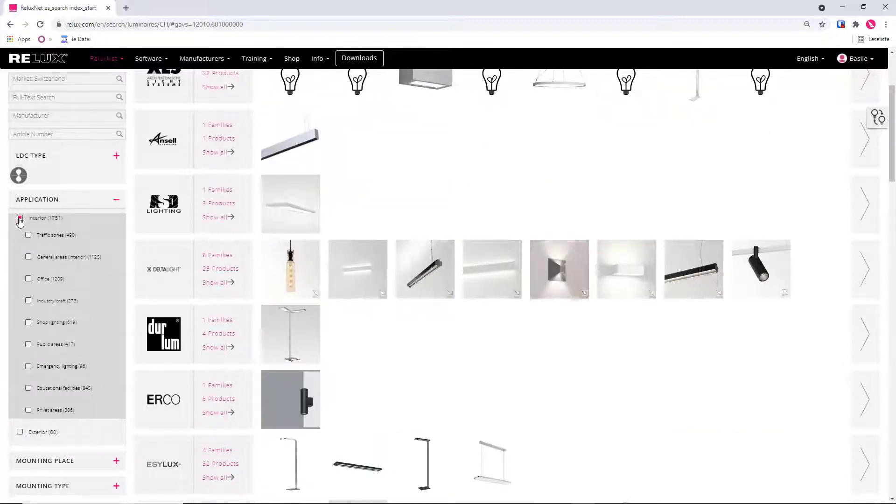
# Narrow the luminaire results to mounting place Ceiling, mounting type Pendant and shape Cylinder.
pyautogui.scroll(-4, 28, 224)
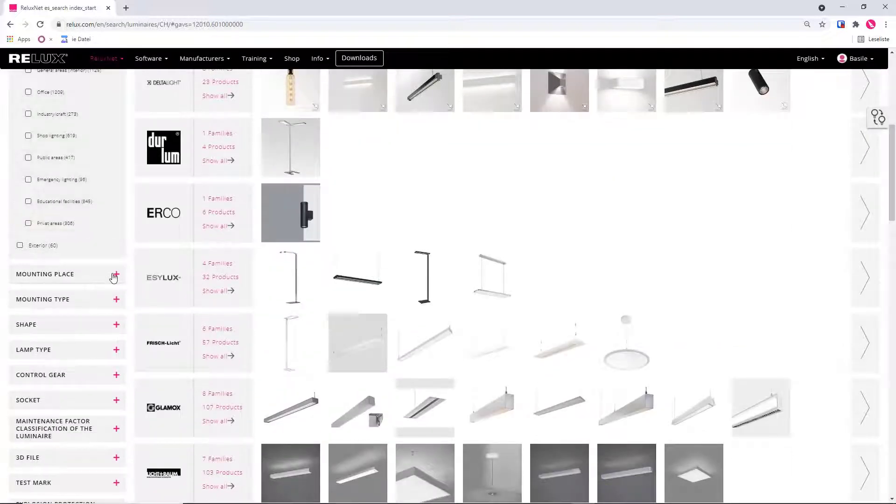
pyautogui.click(114, 276)
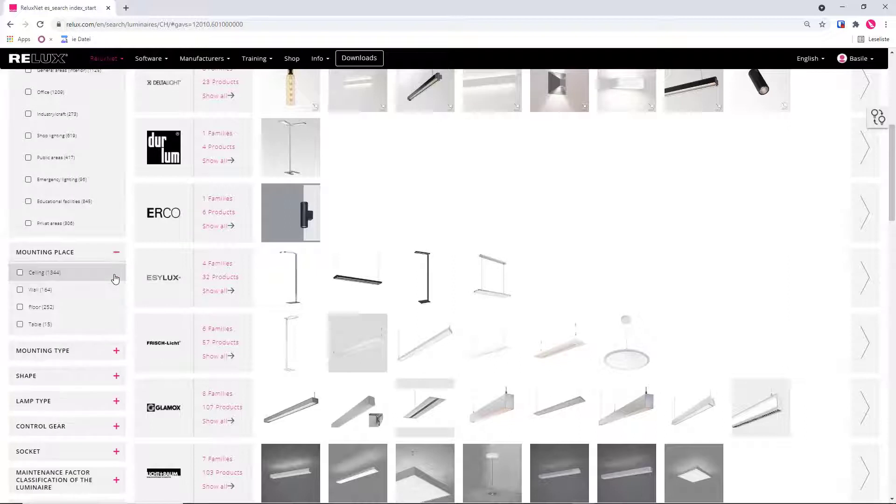
pyautogui.click(20, 273)
pyautogui.click(101, 315)
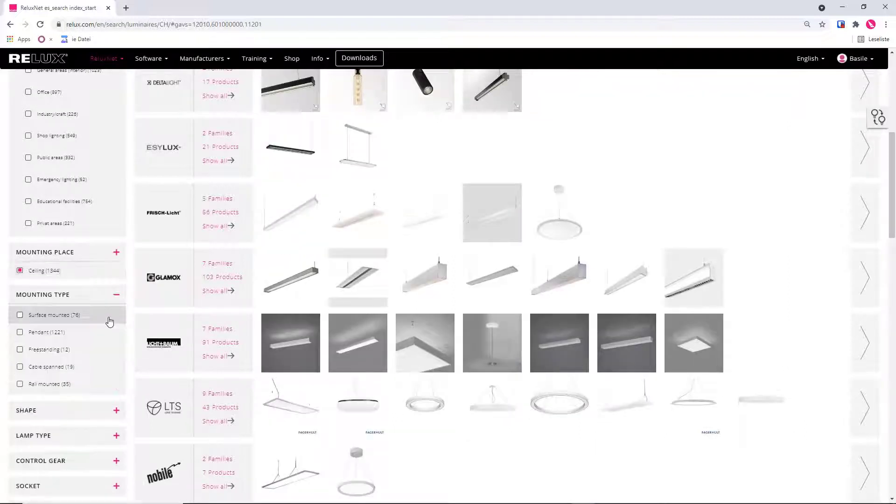
pyautogui.click(20, 332)
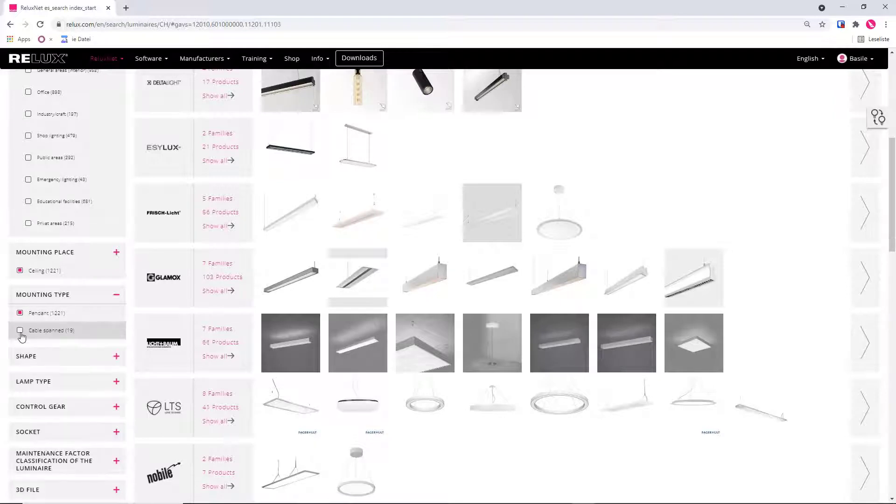
pyautogui.click(60, 355)
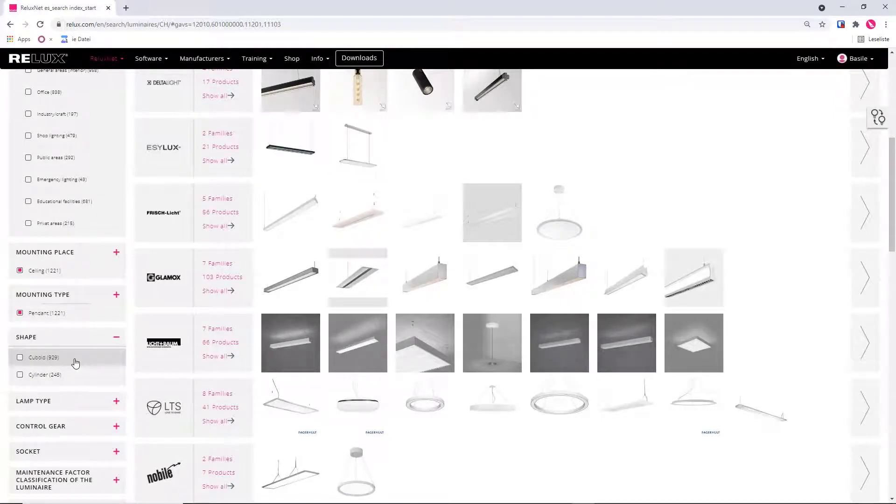
pyautogui.click(20, 375)
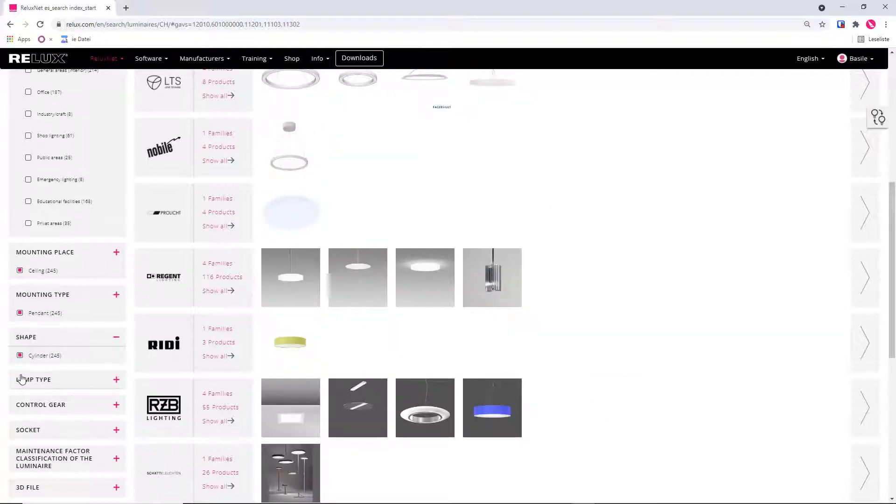
# Load the Regent MILANO SLIM pendant luminaire, article 2004.2477, into the Relux project and return to Relux.
pyautogui.click(292, 284)
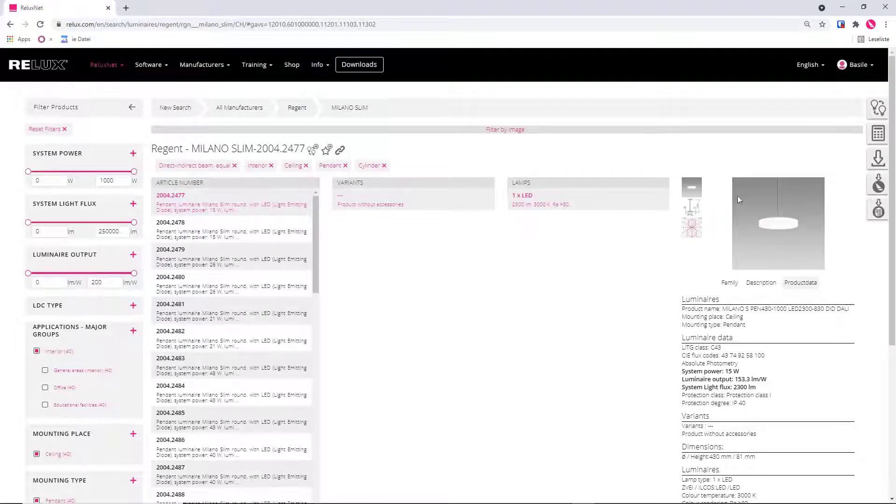
pyautogui.click(878, 189)
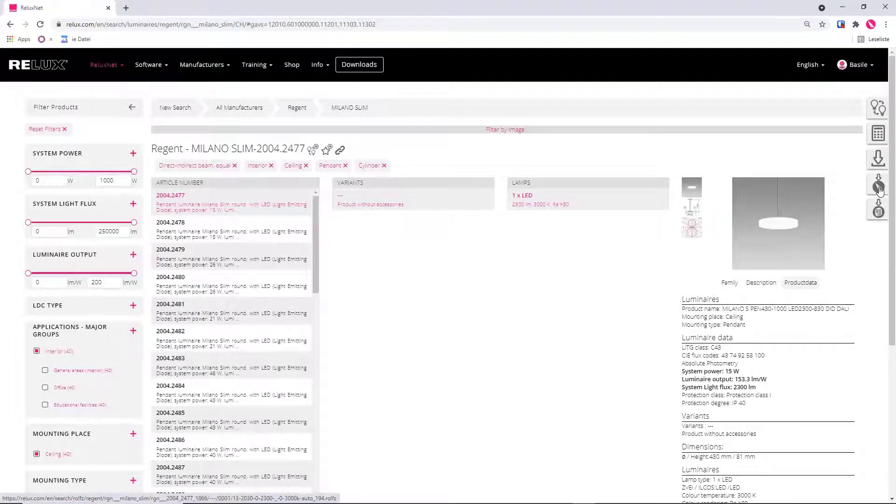
pyautogui.click(882, 10)
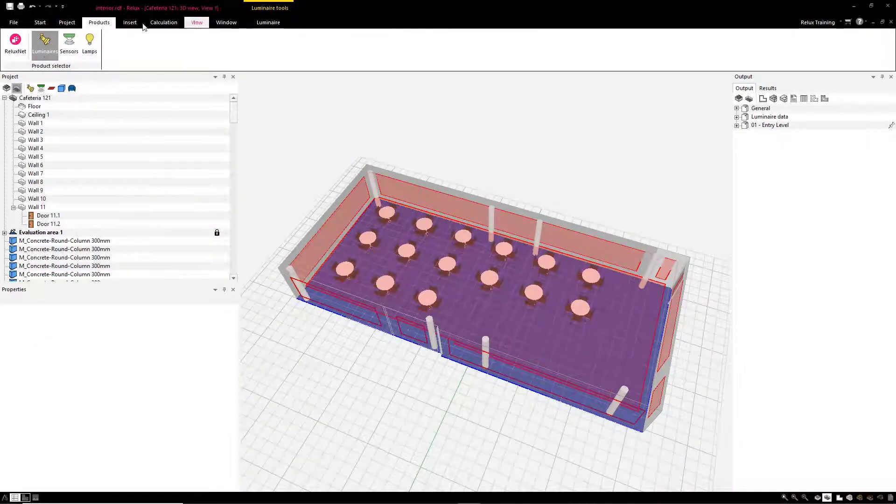
# Display the Cafeteria 121 floor plan for editing with grid snap turned off.
pyautogui.click(41, 23)
pyautogui.click(54, 57)
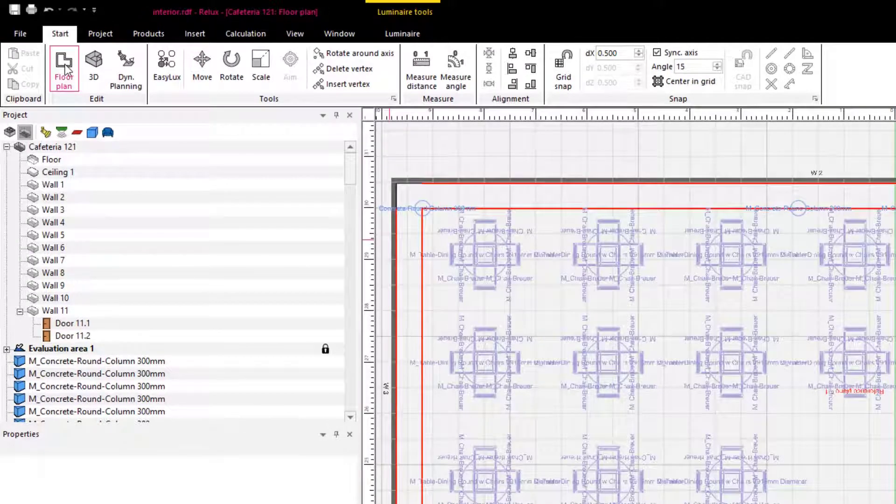
pyautogui.click(566, 75)
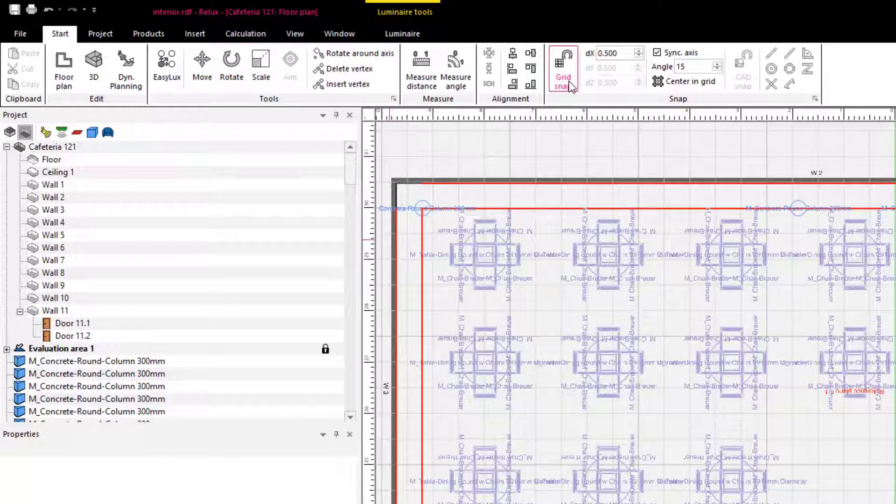
# Draw a field of suspended MILANO luminaires from the lower-left dining table's centre to the upper-right dining table's centre.
pyautogui.click(156, 33)
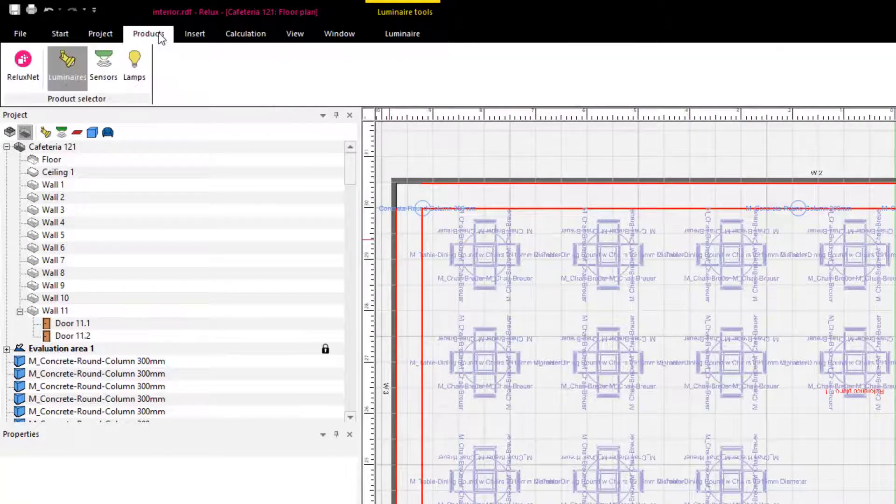
pyautogui.click(65, 83)
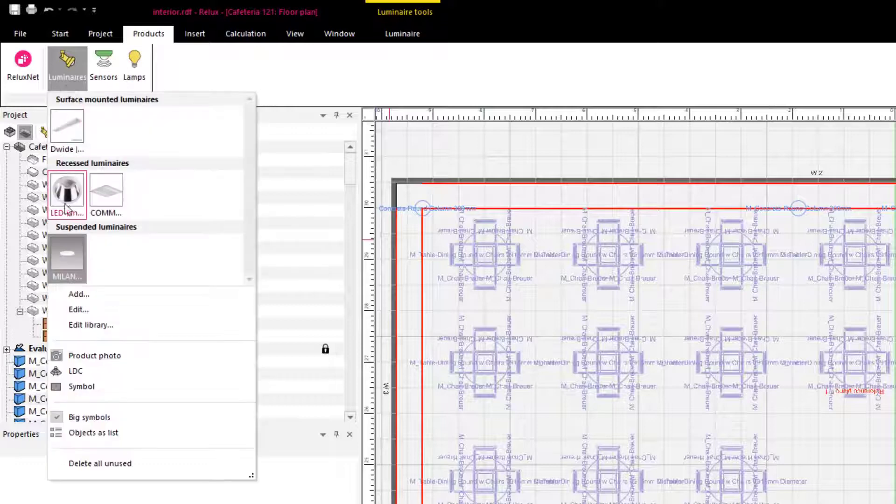
pyautogui.rightClick(62, 257)
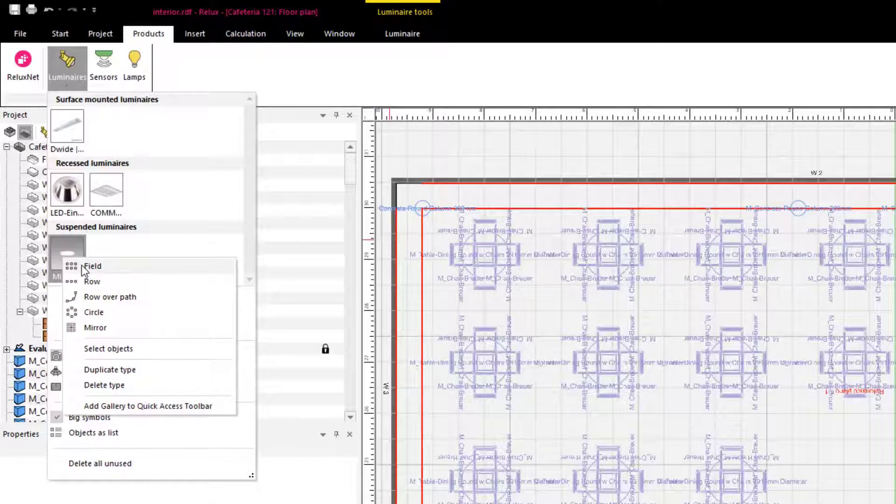
pyautogui.click(82, 265)
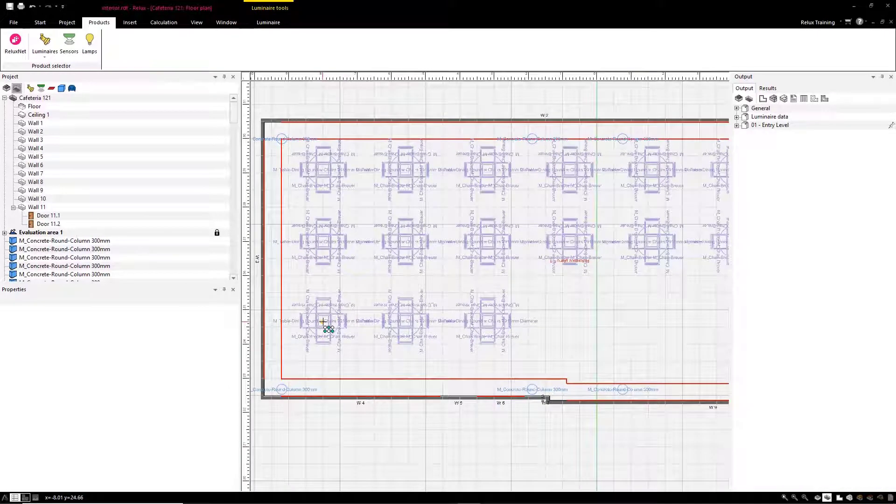
pyautogui.moveTo(323, 321); pyautogui.dragTo(550, 264)
pyautogui.moveTo(550, 265); pyautogui.dragTo(486, 309, button='middle')
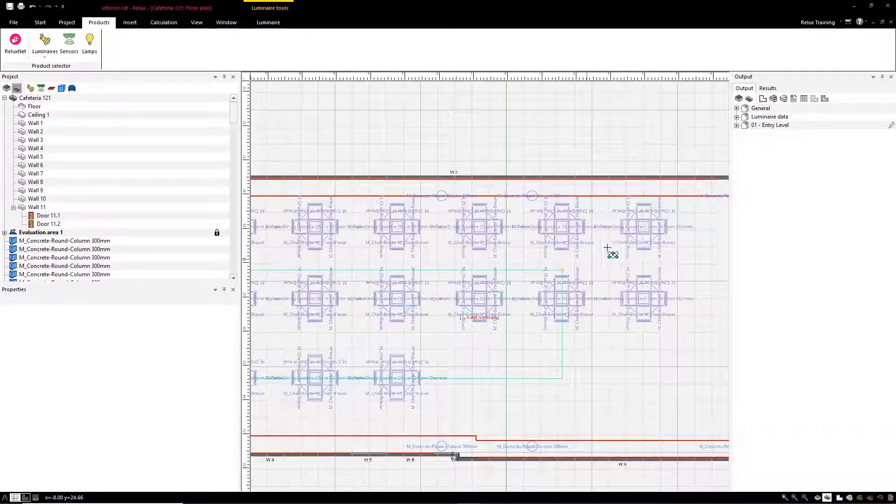
pyautogui.click(645, 227)
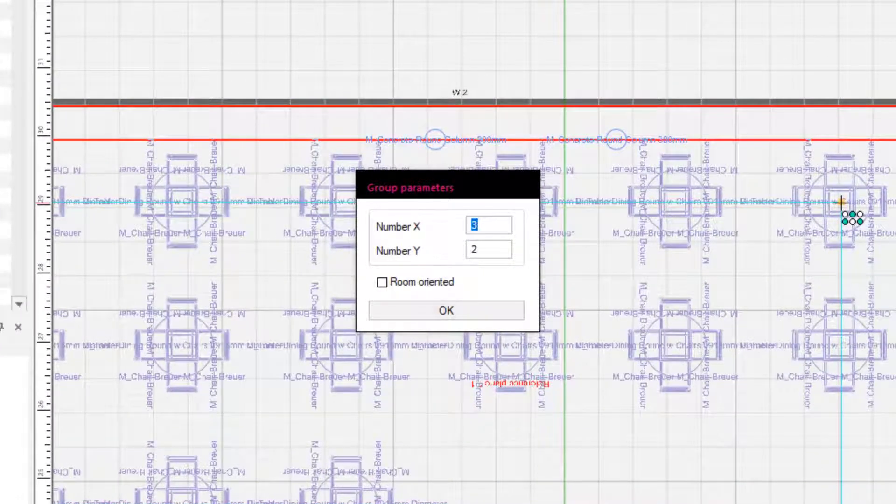
# Create the luminaire field with Number X 6 and Number Y 3.
pyautogui.write('6')
pyautogui.moveTo(488, 250); pyautogui.dragTo(472, 250)
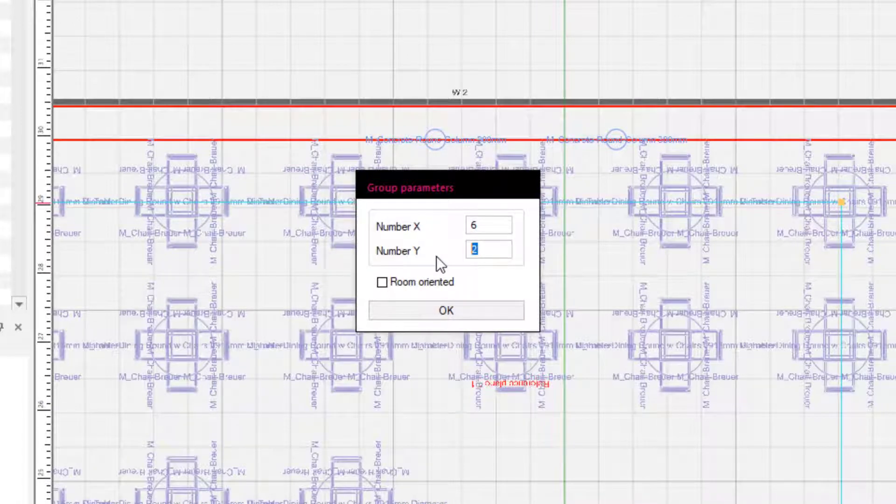
pyautogui.write('3')
pyautogui.click(458, 309)
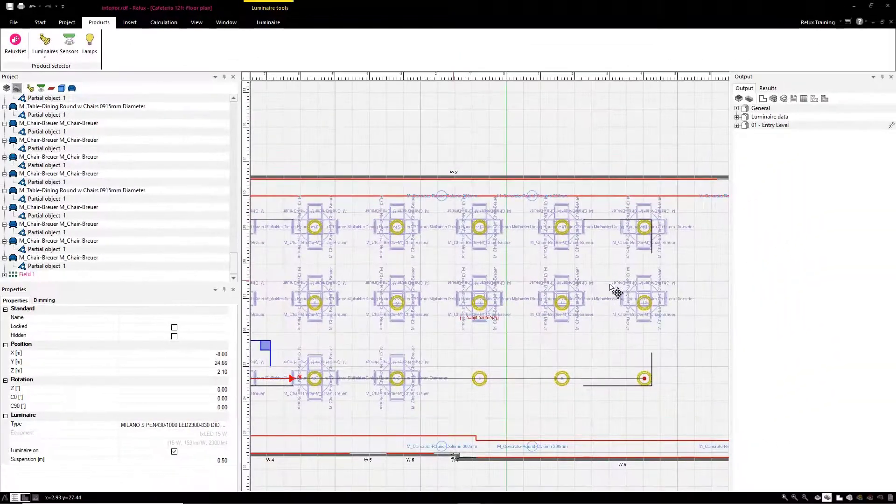
# Break the luminaire field into individual luminaires and bring them into view in the project tree.
pyautogui.scroll(-3, 616, 292)
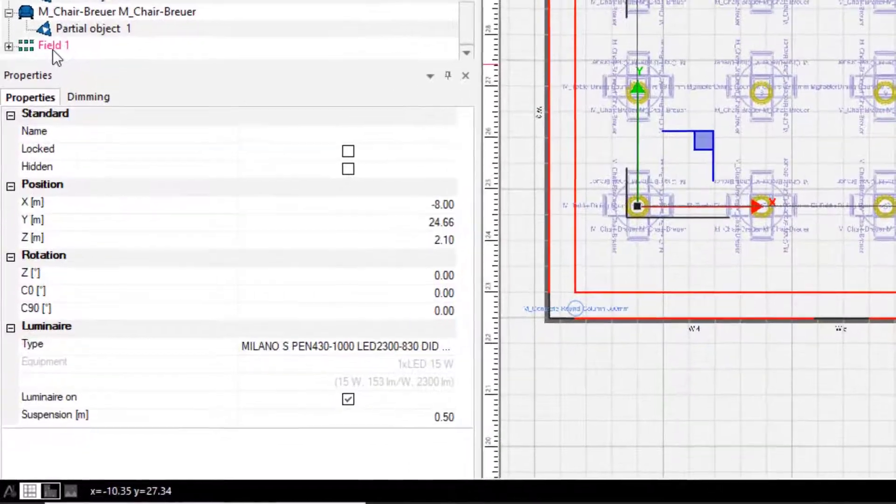
pyautogui.rightClick(52, 46)
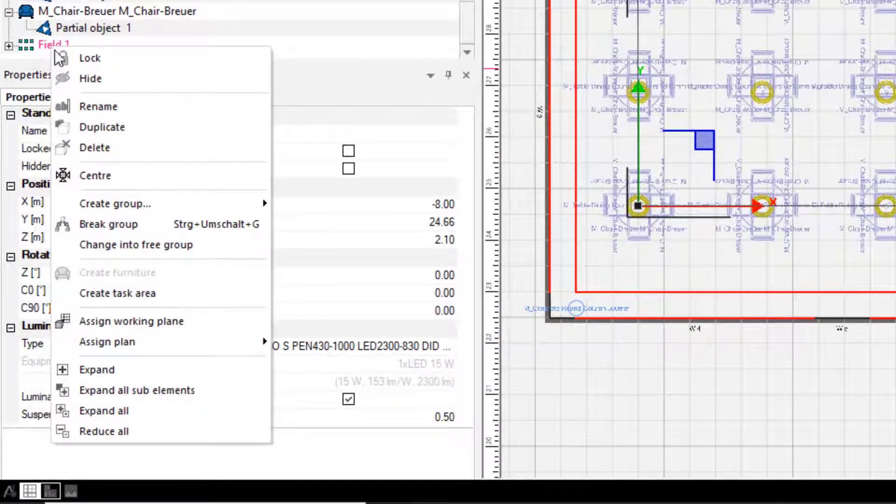
pyautogui.click(107, 224)
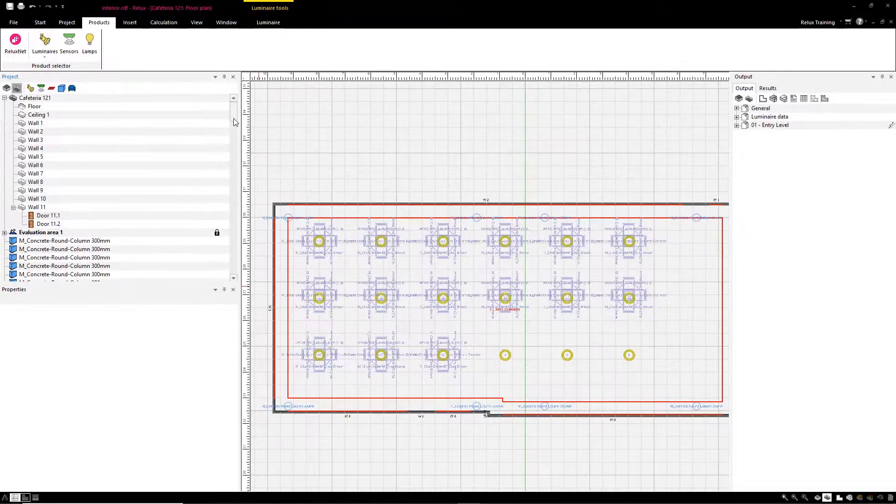
pyautogui.moveTo(234, 122); pyautogui.dragTo(233, 279)
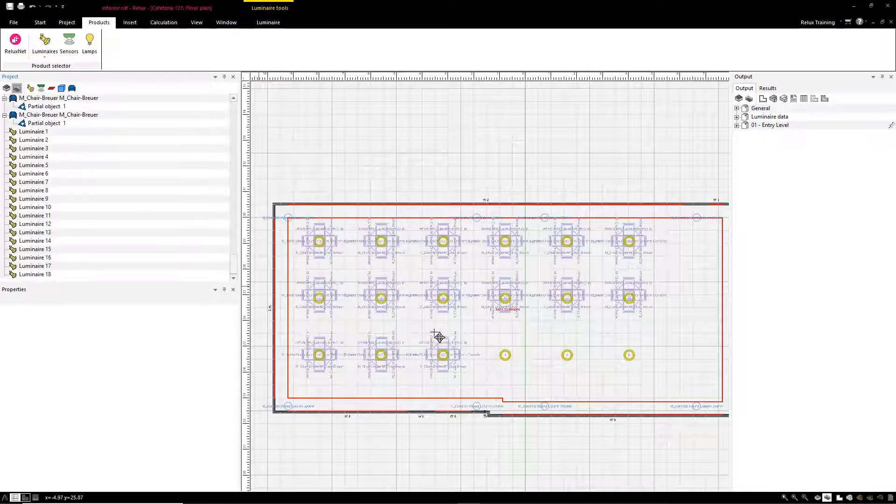
# Delete the three luminaires in the lower row that have no dining table beneath them.
pyautogui.click(508, 360)
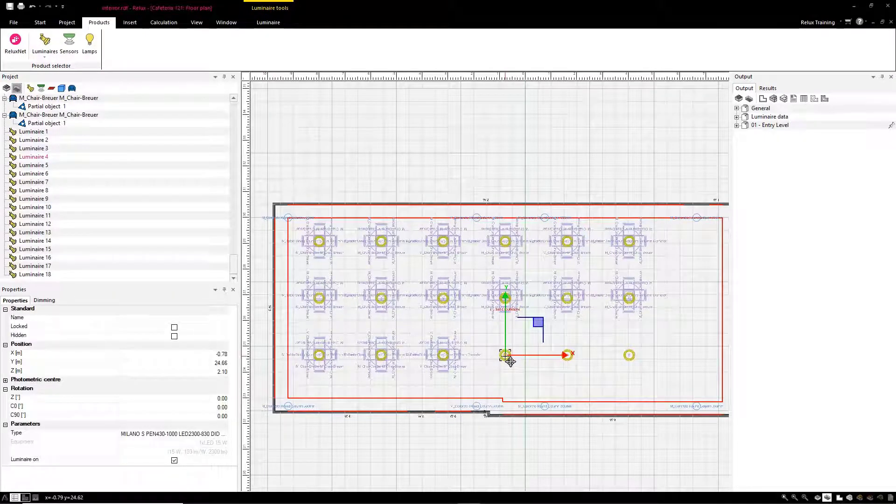
pyautogui.moveTo(510, 360); pyautogui.dragTo(617, 357)
pyautogui.click(568, 356)
pyautogui.click(634, 358)
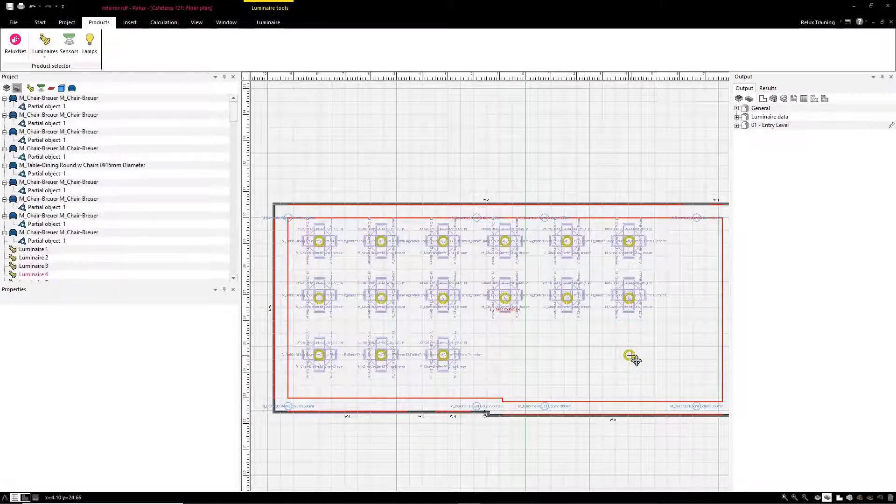
pyautogui.press('Delete')
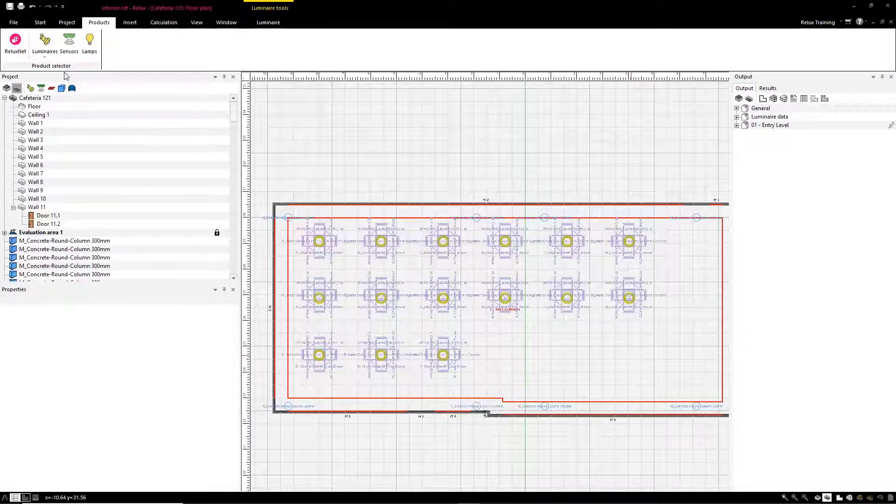
# Place an L-shaped row of 6 recessed LED-Einbau-Downlight luminaires below the dining tables' free lower-right area and up the room's right side.
pyautogui.click(45, 57)
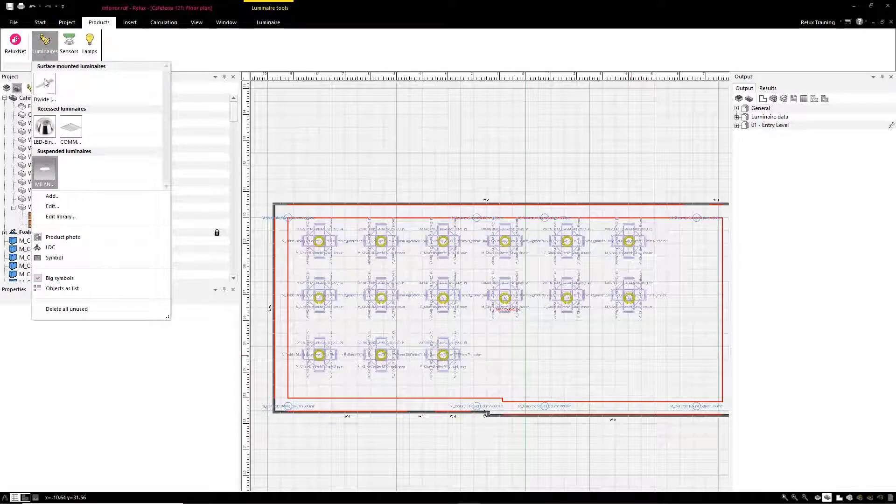
pyautogui.rightClick(48, 130)
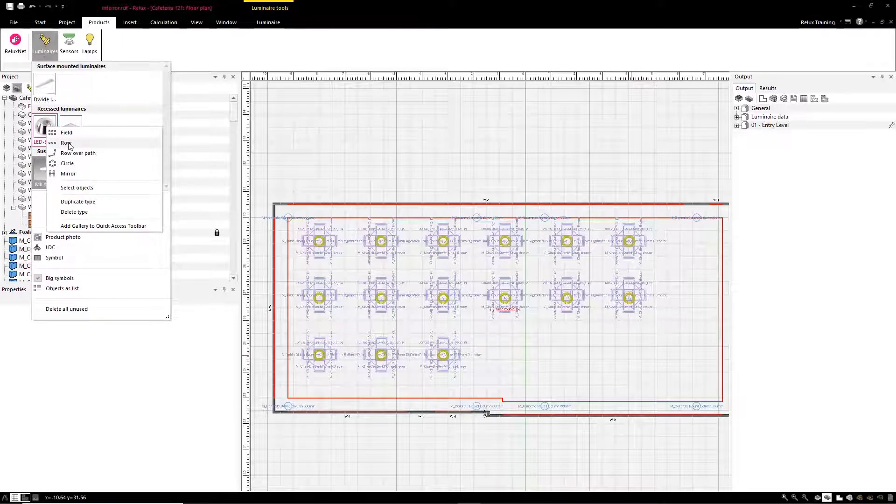
pyautogui.click(66, 143)
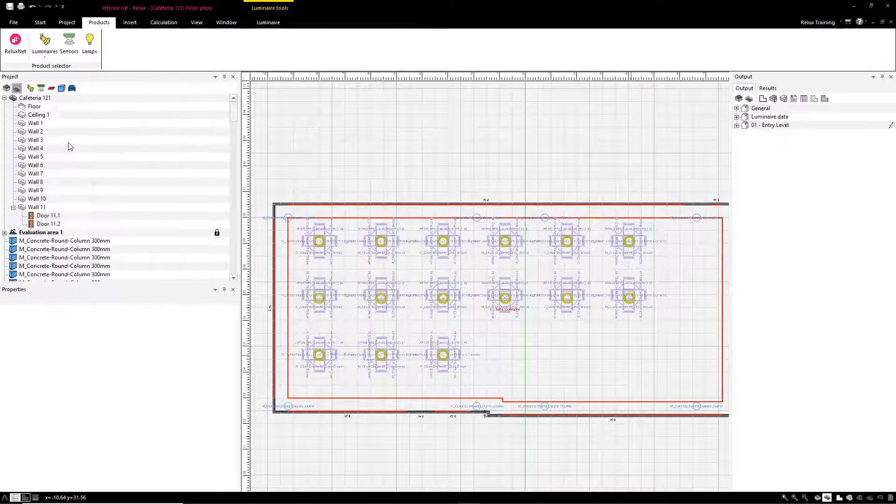
pyautogui.click(506, 367)
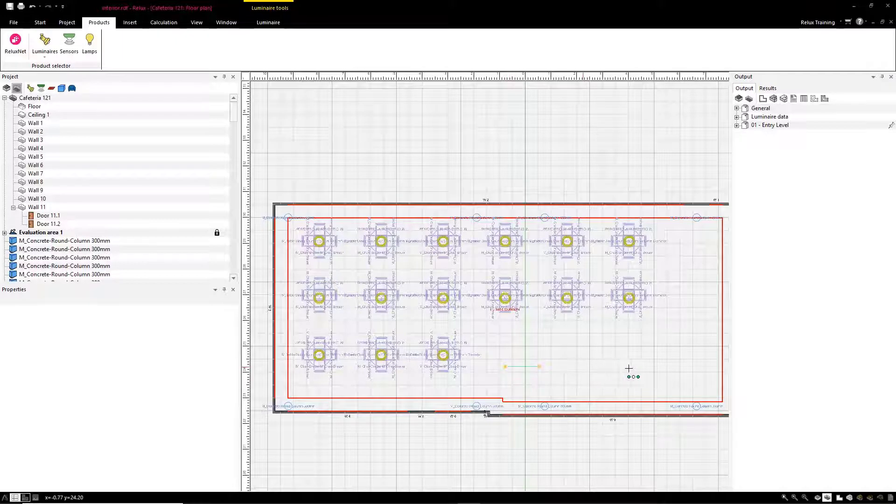
pyautogui.click(693, 367)
pyautogui.click(693, 240)
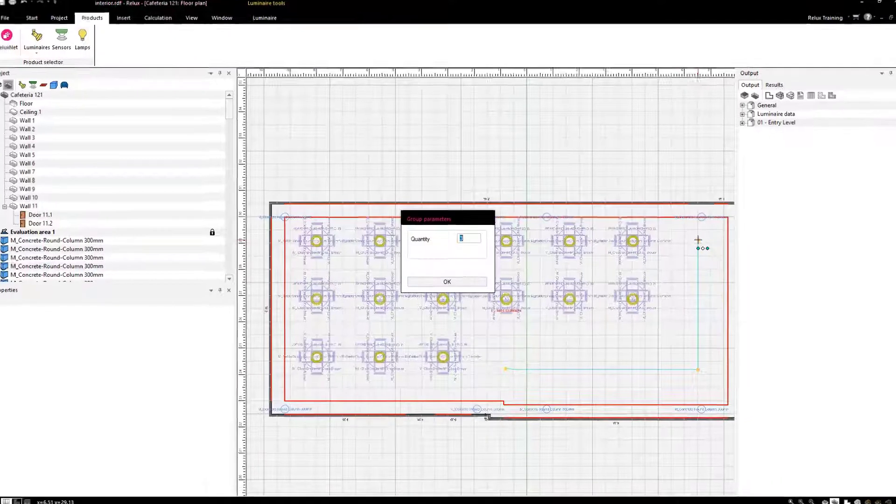
pyautogui.write('6')
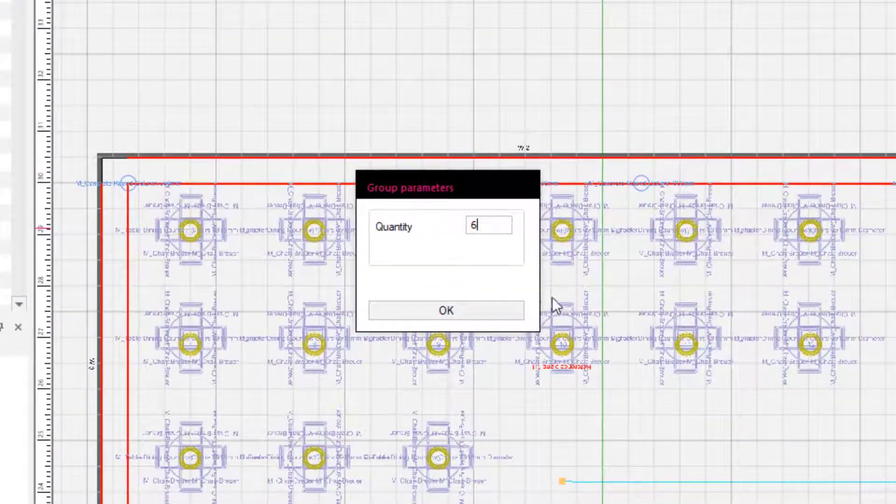
pyautogui.click(458, 308)
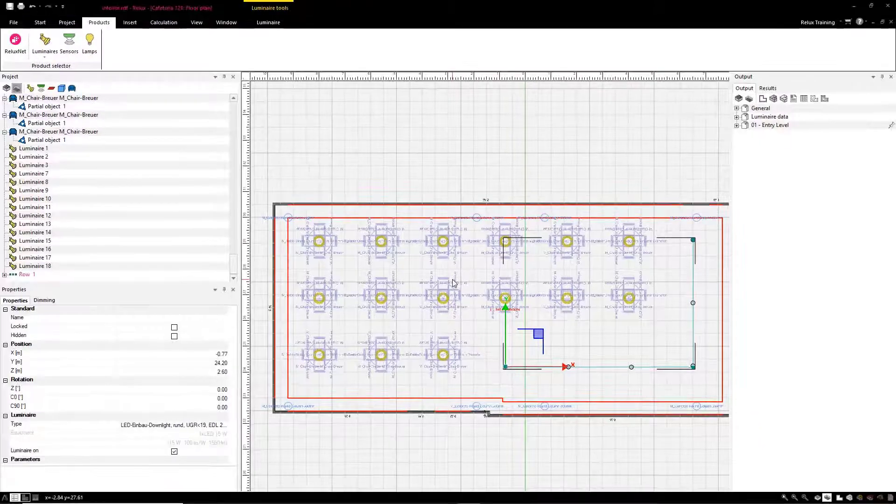
# Calculate the artificial lighting for Cafeteria 121, skipping the collision check.
pyautogui.click(167, 26)
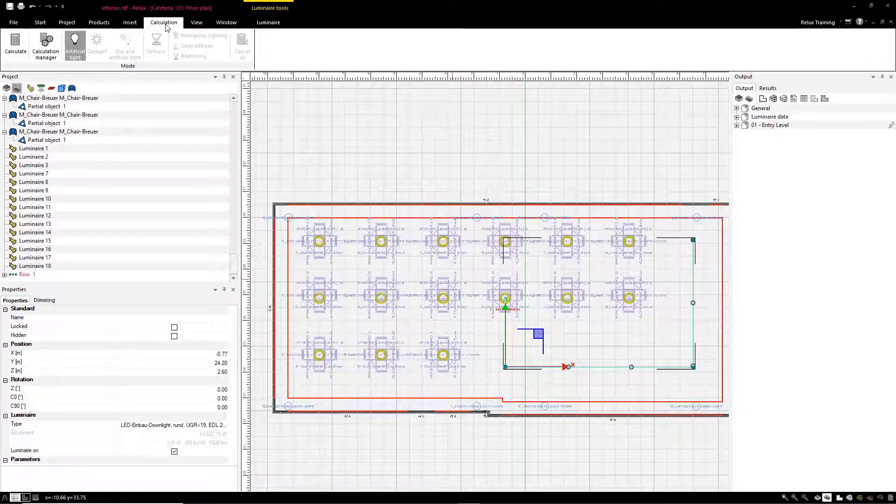
pyautogui.click(15, 50)
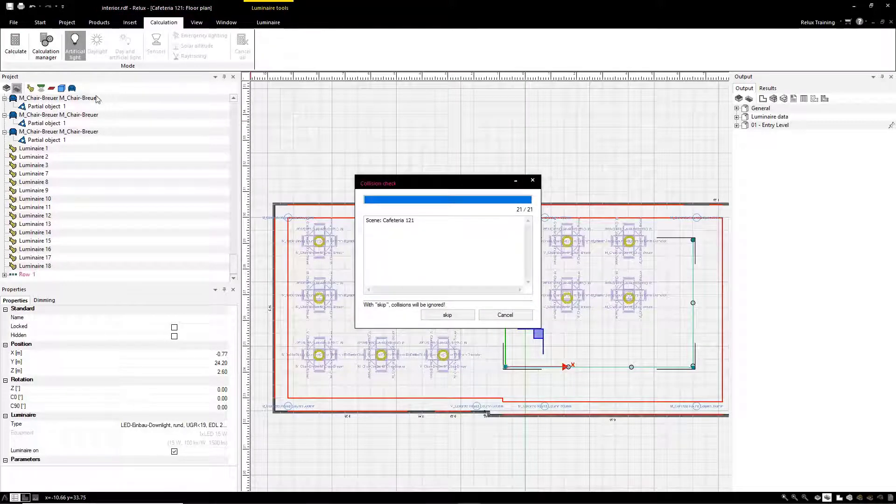
pyautogui.click(446, 314)
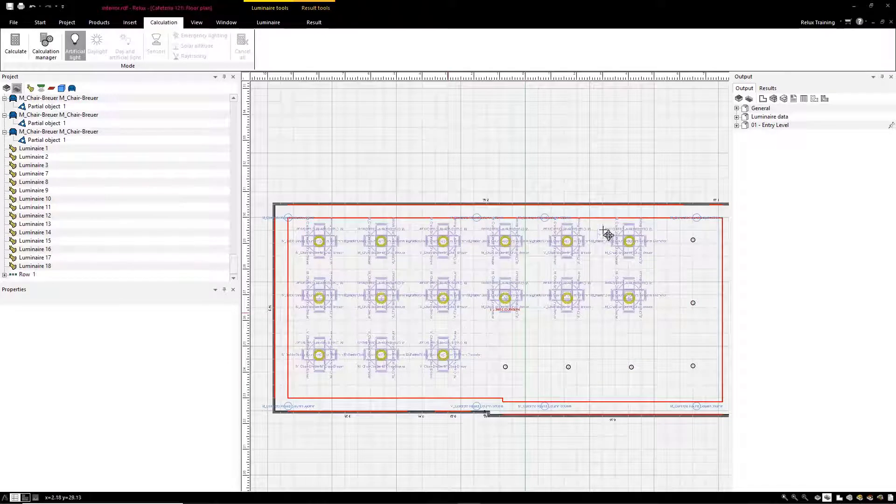
# Show the result overview of Evaluation area 1 for Cafeteria 121.
pyautogui.click(737, 125)
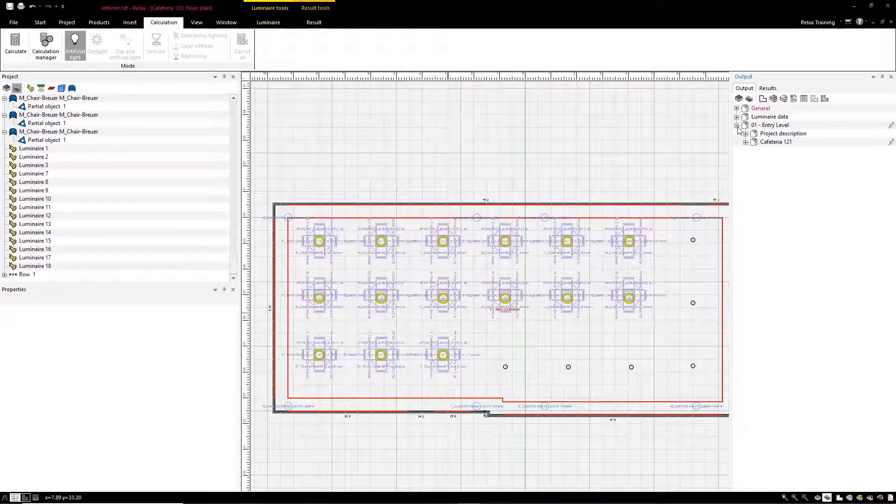
pyautogui.click(745, 142)
pyautogui.click(755, 159)
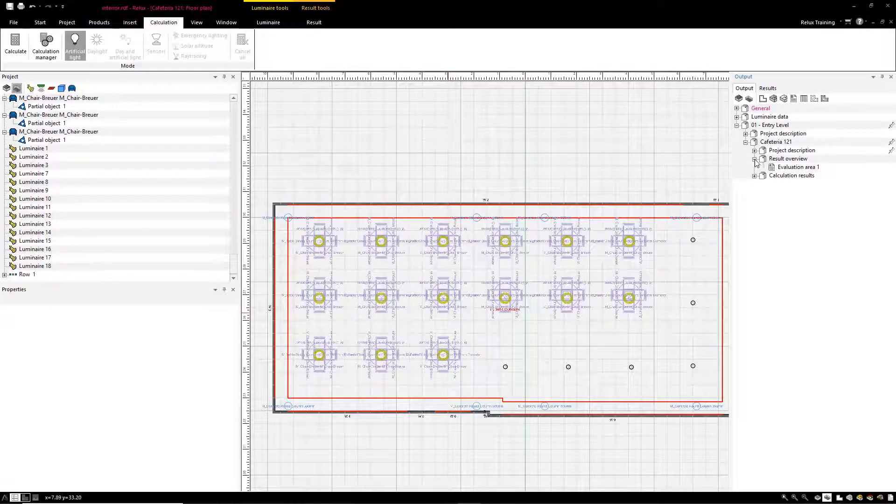
pyautogui.click(779, 168)
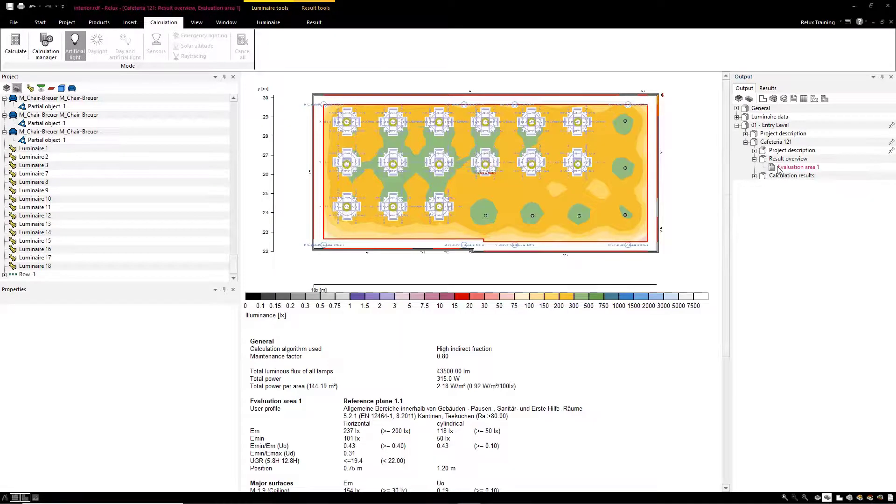
# Show 3D view1 of Cafeteria 121's 3D luminance distribution and orbit the room to inspect it.
pyautogui.click(754, 176)
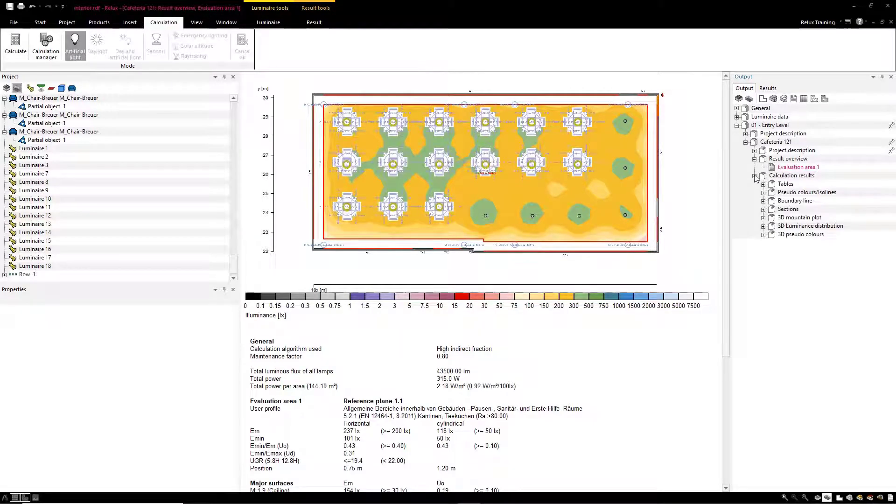
pyautogui.click(763, 227)
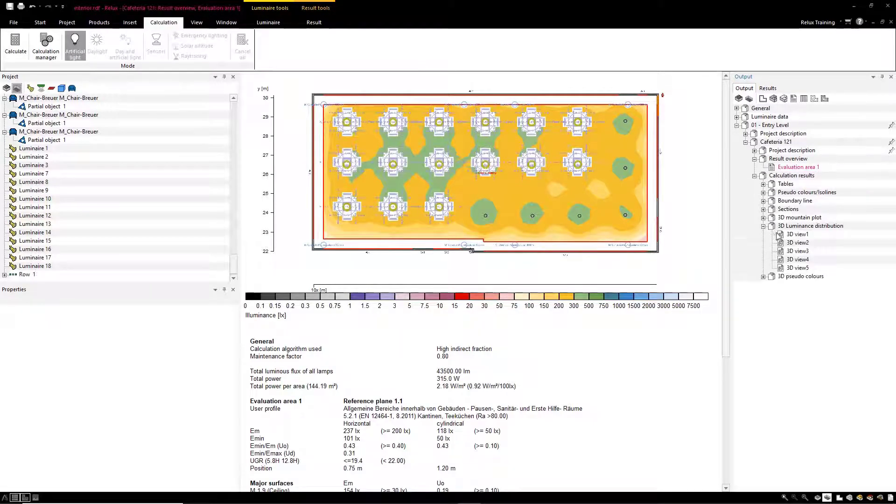
pyautogui.click(784, 235)
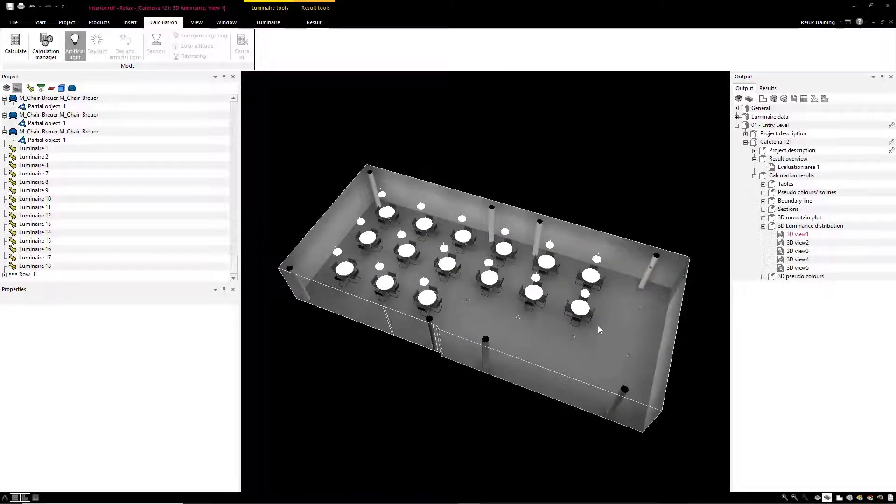
pyautogui.moveTo(587, 312); pyautogui.dragTo(620, 317)
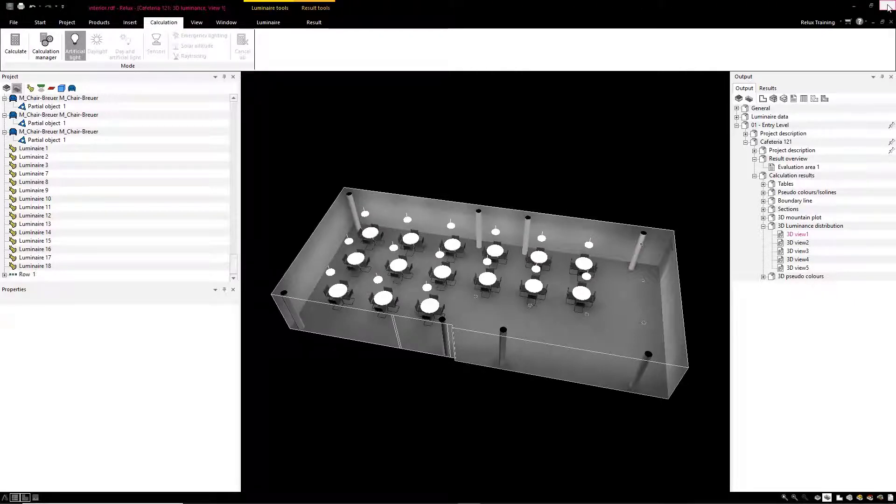
# Close Relux and import Cafeteria 121 with its luminaires from interior.rdf into the Revit project.
pyautogui.click(887, 6)
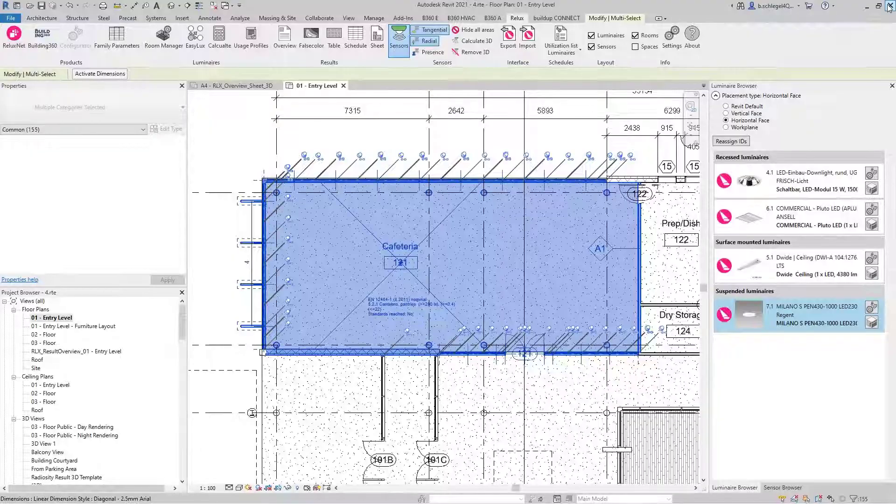
pyautogui.click(524, 56)
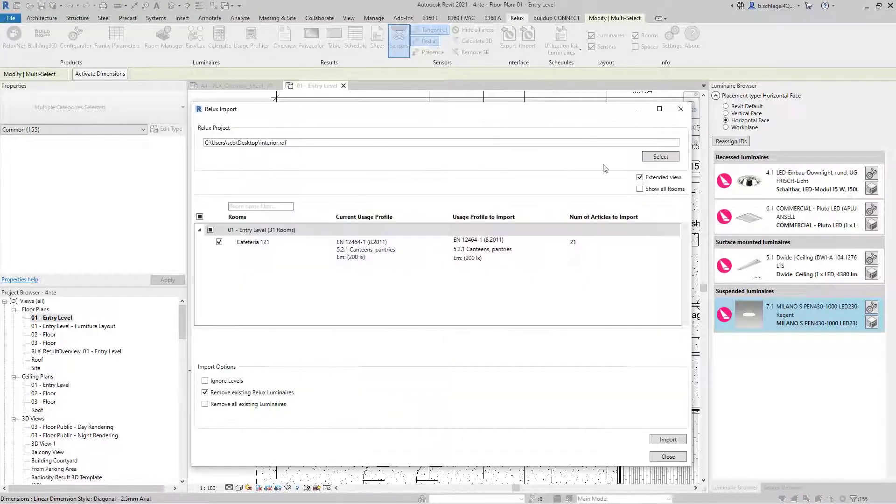
pyautogui.click(667, 441)
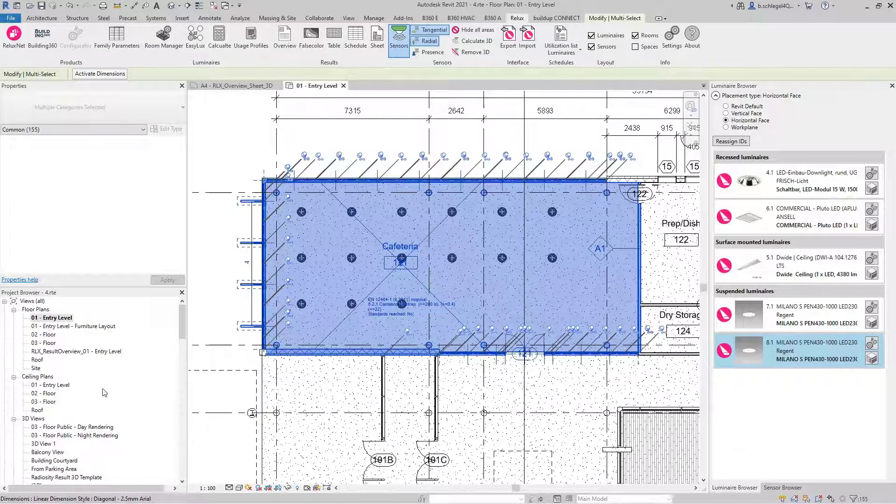
# Check the recessed downlights in the 01 - Entry Level ceiling plan and return to the 01 - Entry Level floor plan.
pyautogui.click(57, 385)
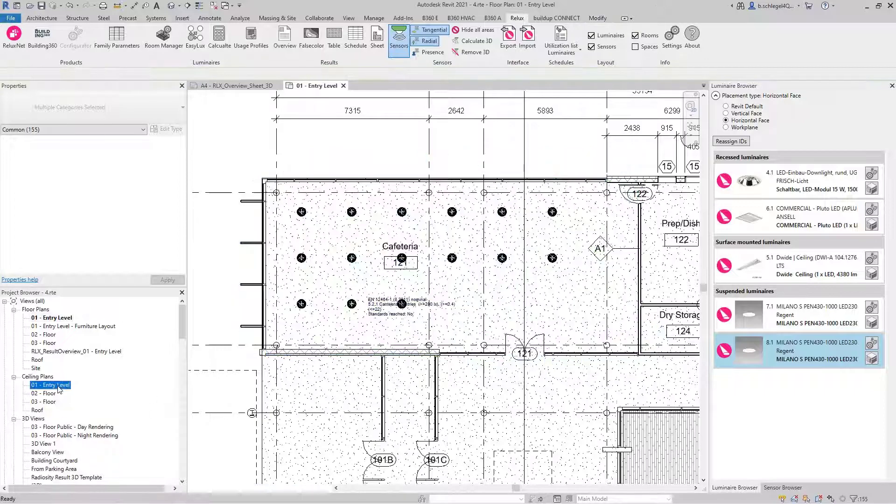
pyautogui.doubleClick(57, 385)
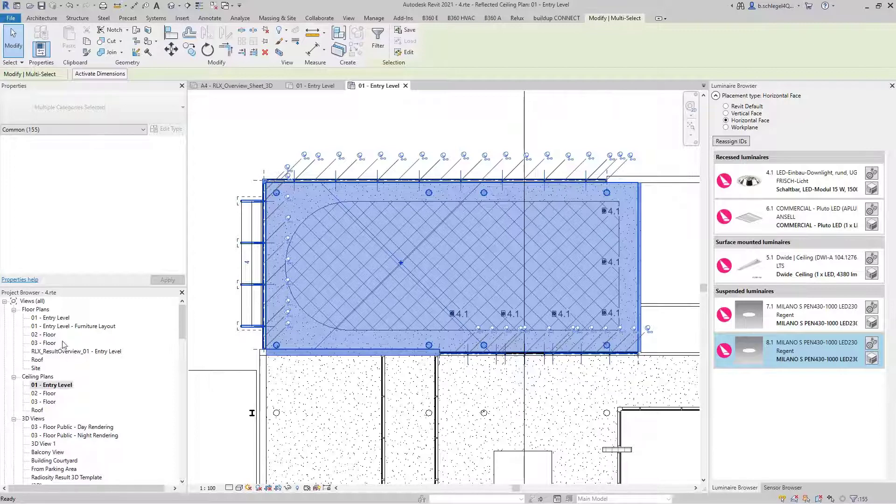
pyautogui.click(62, 319)
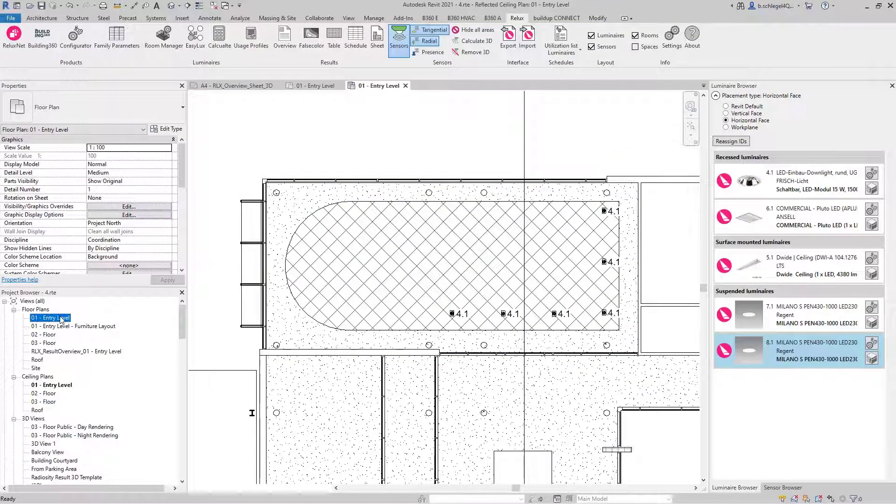
pyautogui.doubleClick(62, 319)
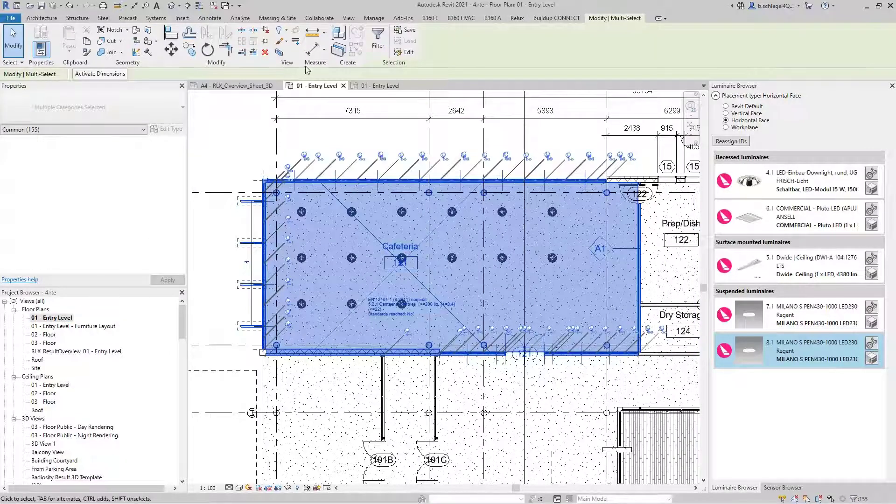
# Create a perspective camera view of the cafeteria from its lower-right corner towards a target beyond its upper-left corner.
pyautogui.click(349, 19)
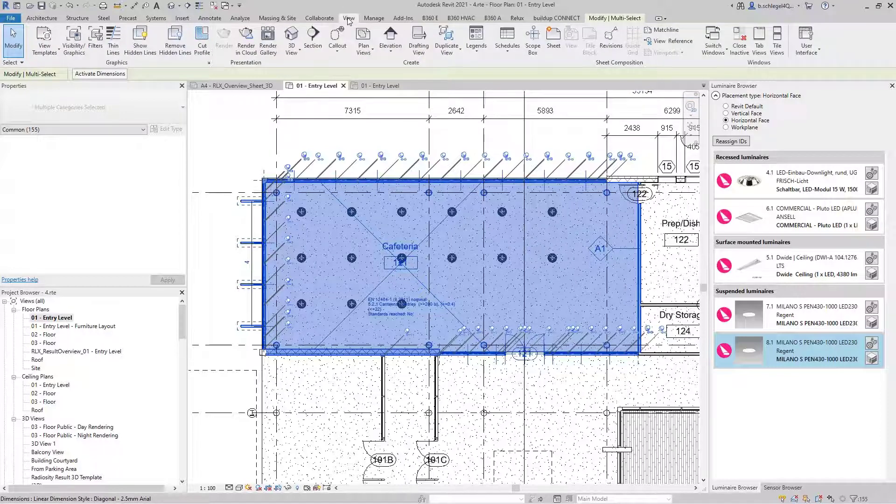
pyautogui.click(295, 53)
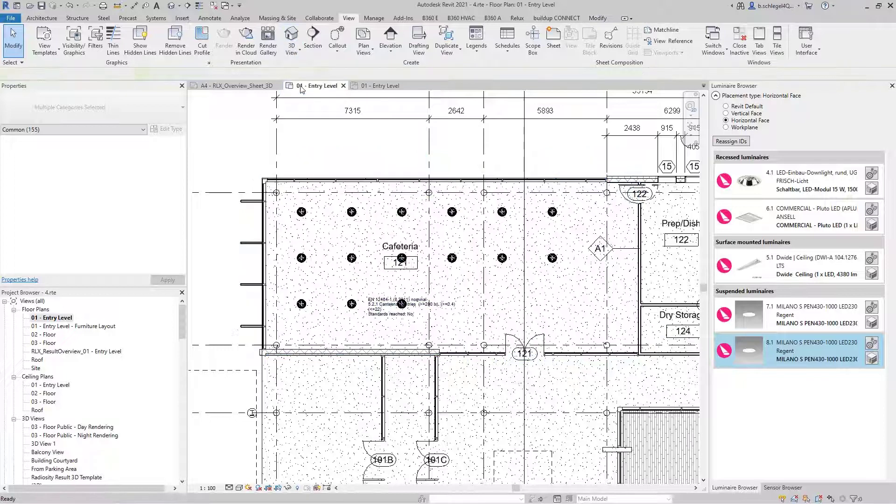
pyautogui.click(301, 87)
pyautogui.click(628, 340)
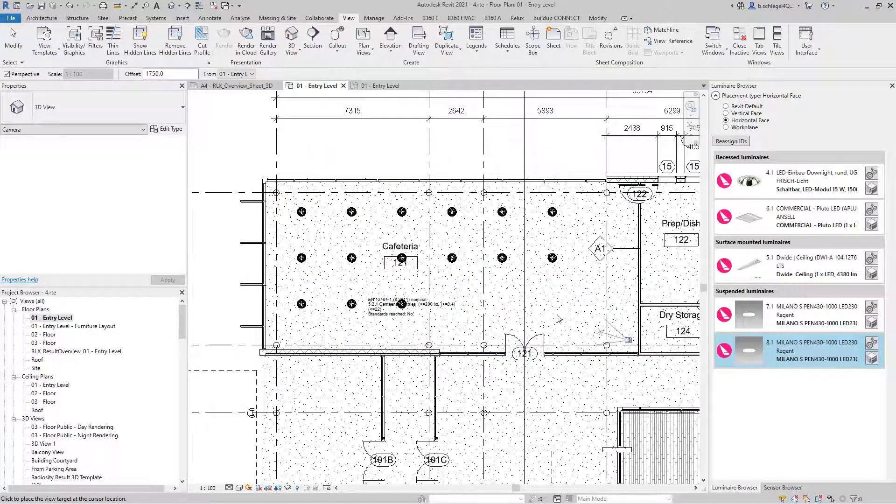
pyautogui.click(214, 152)
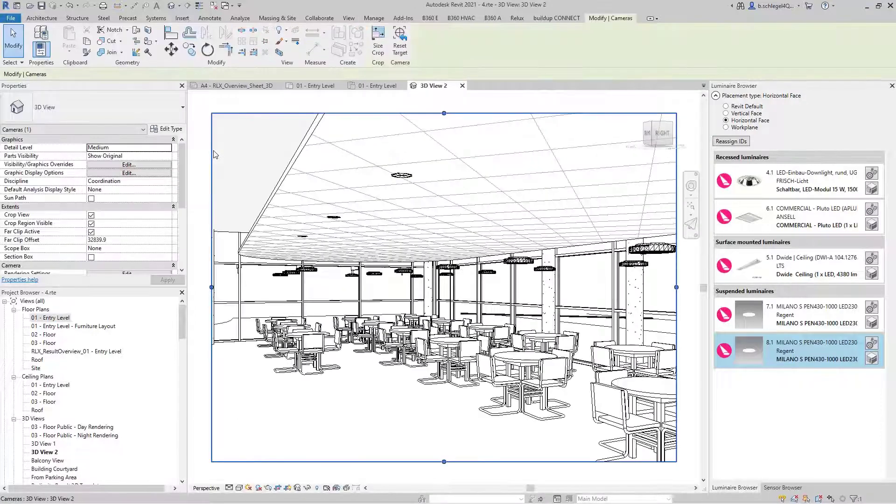